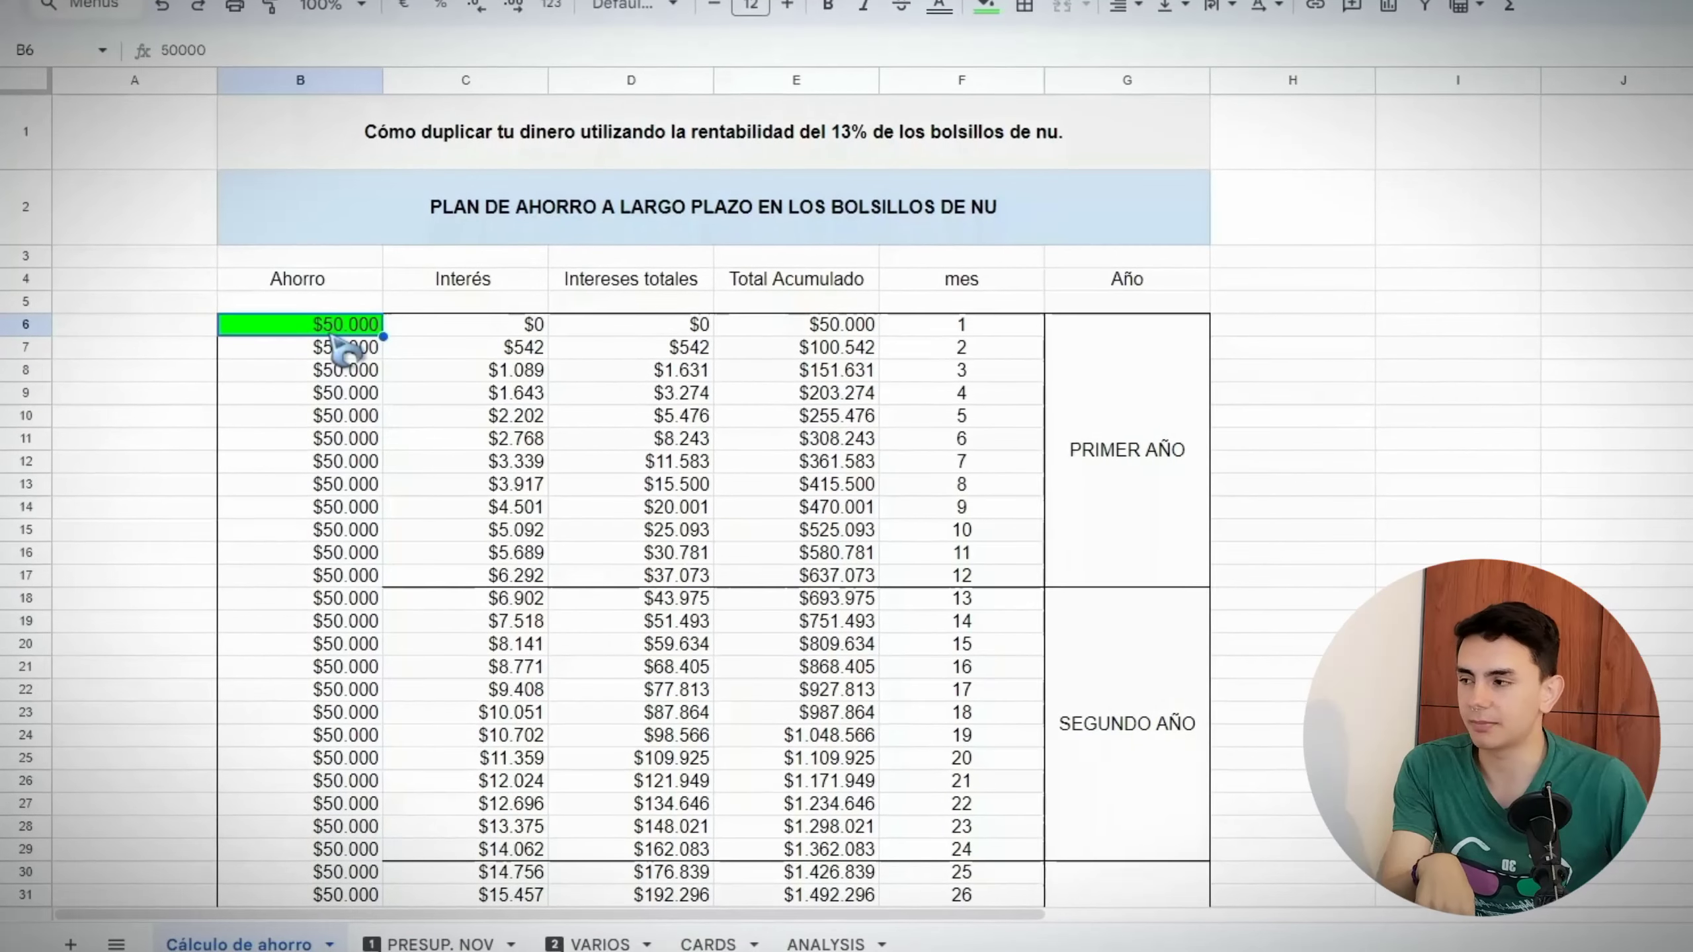
# Step: Set the first month's Ahorro amount in B6 to 100000 and inspect the monthly Interés formula in C9
pyautogui.write('1000')
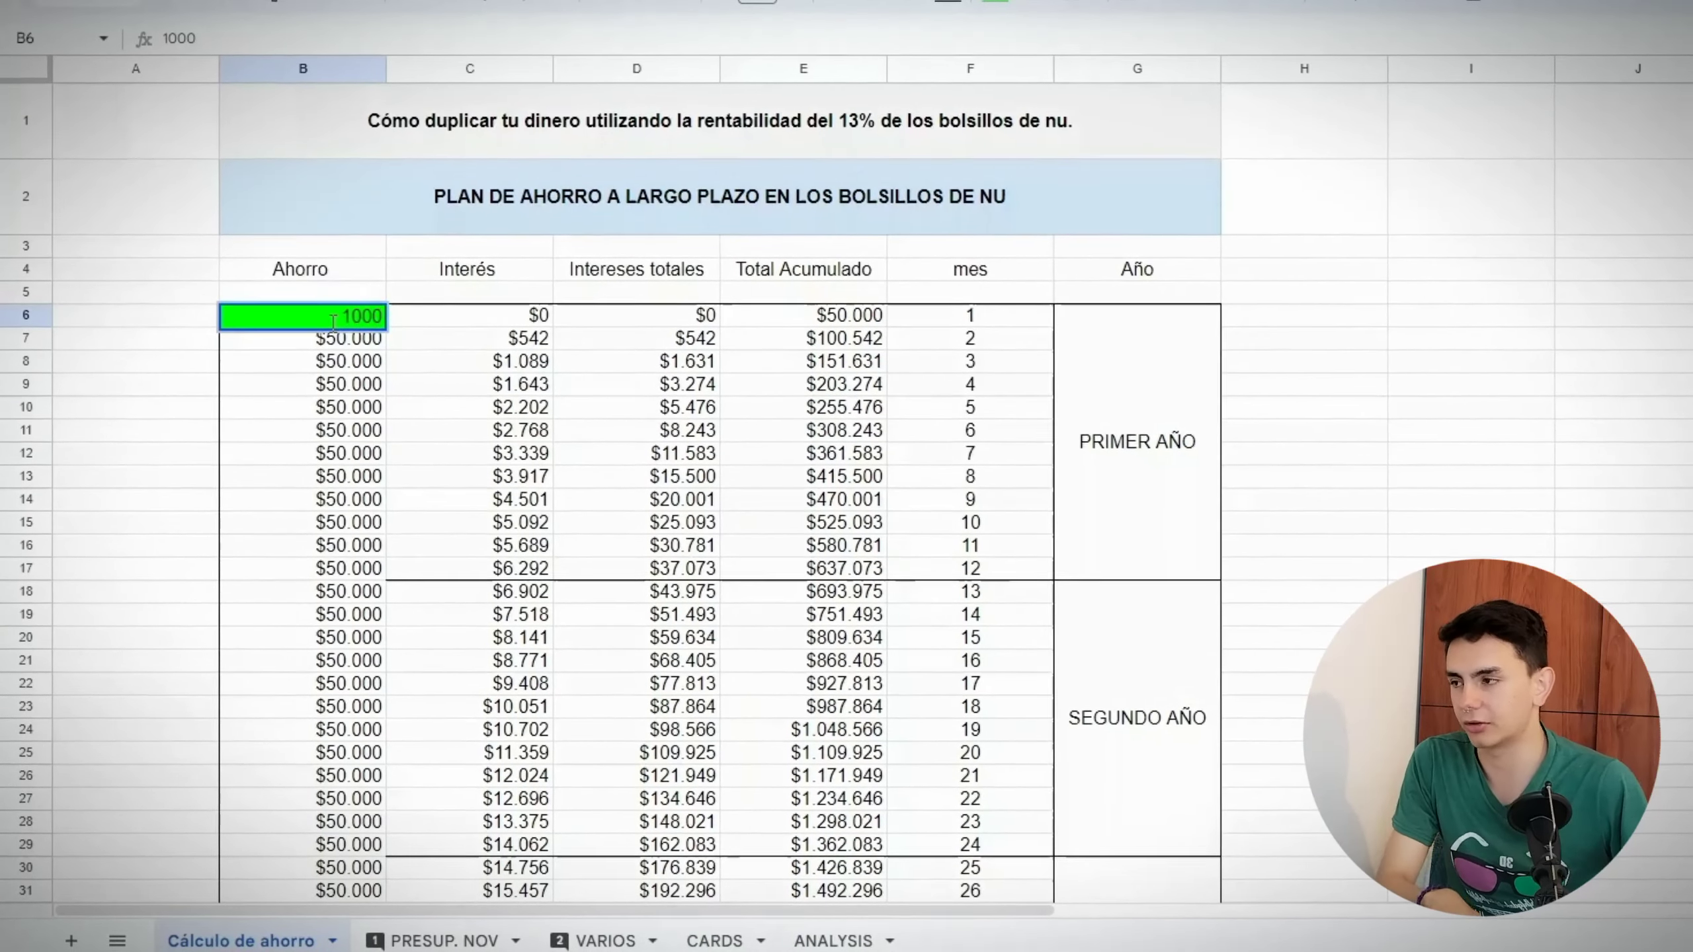
pyautogui.write('0')
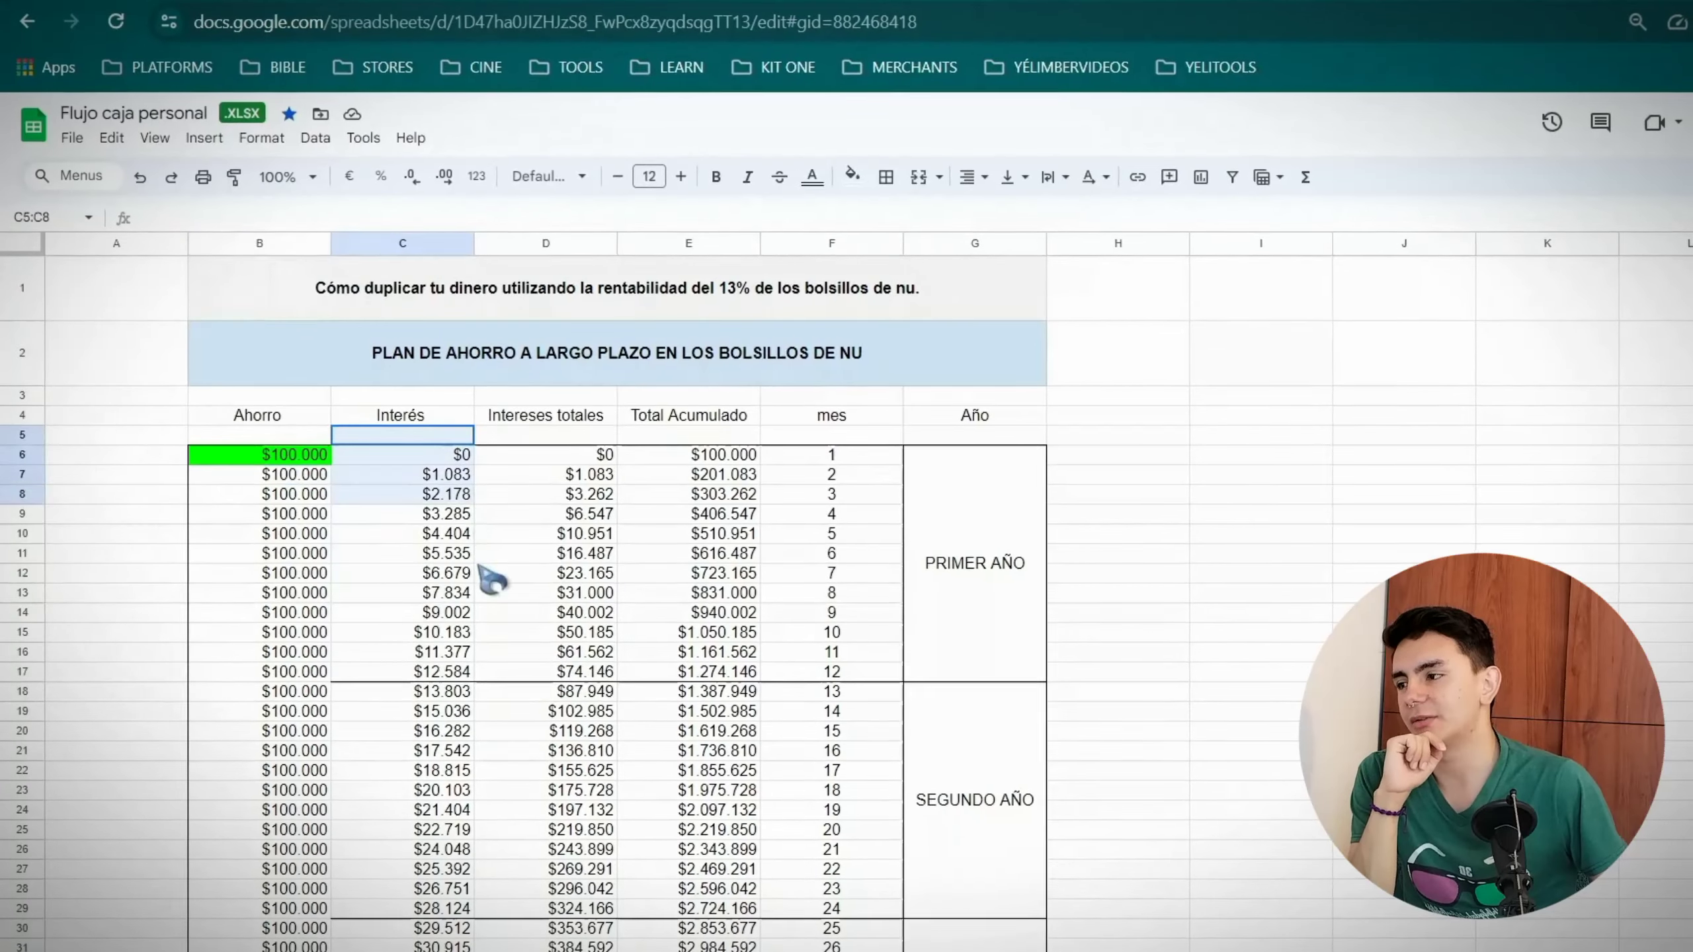
pyautogui.moveTo(492, 579); pyautogui.dragTo(493, 676)
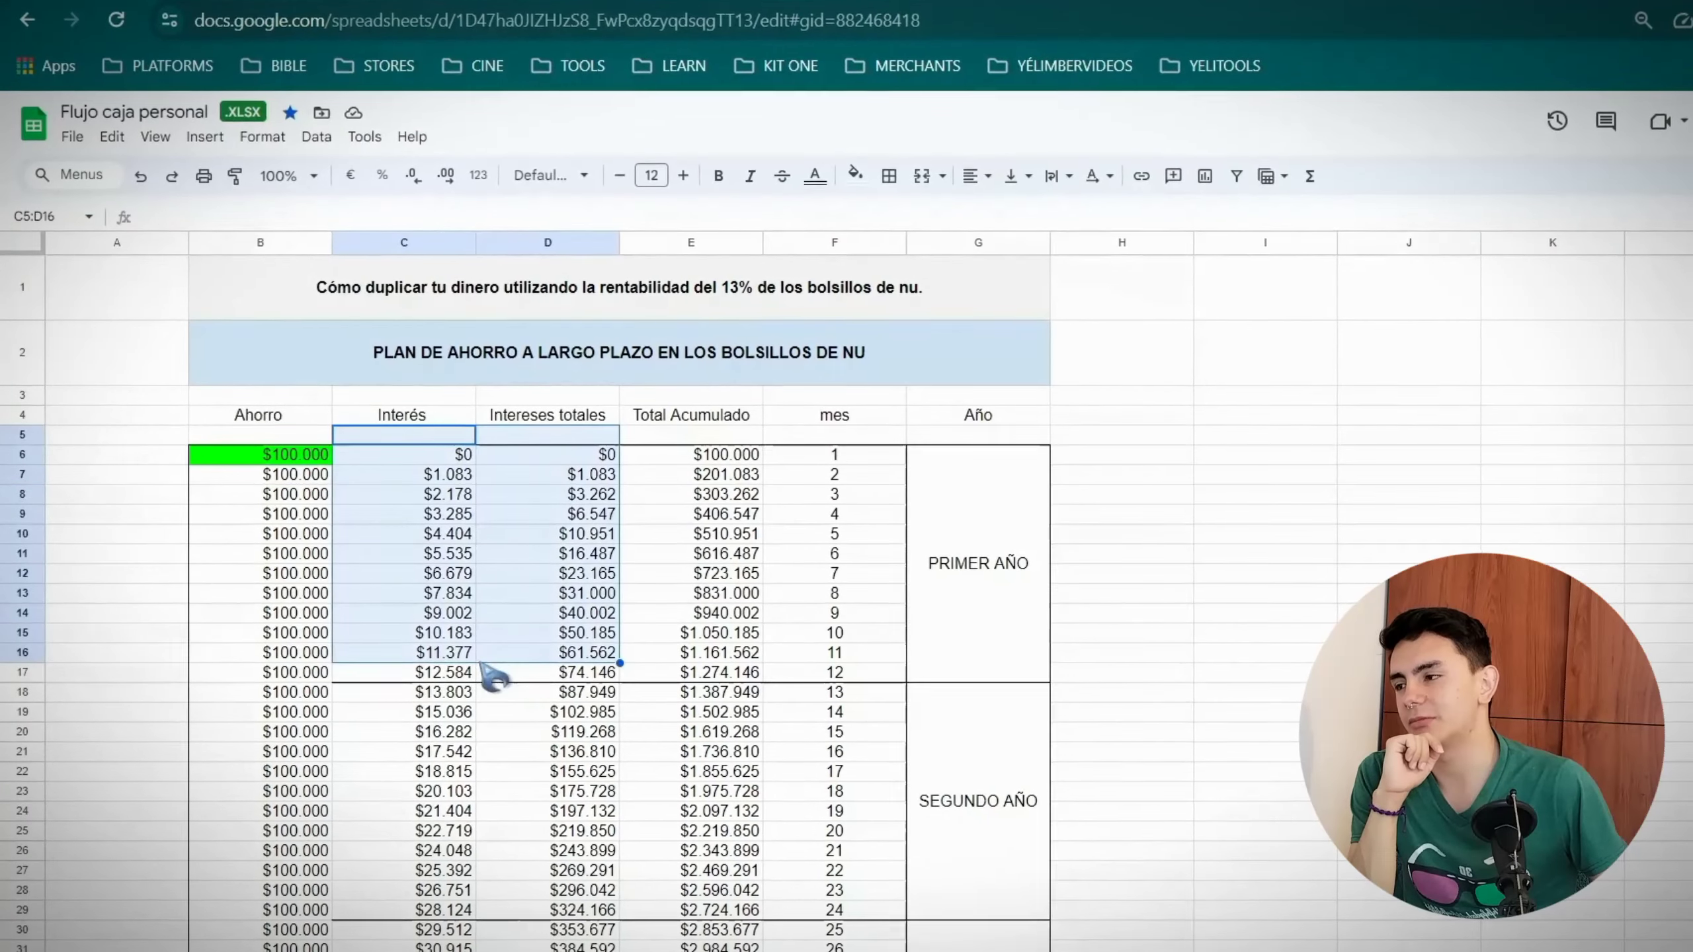
pyautogui.click(400, 514)
pyautogui.doubleClick(401, 515)
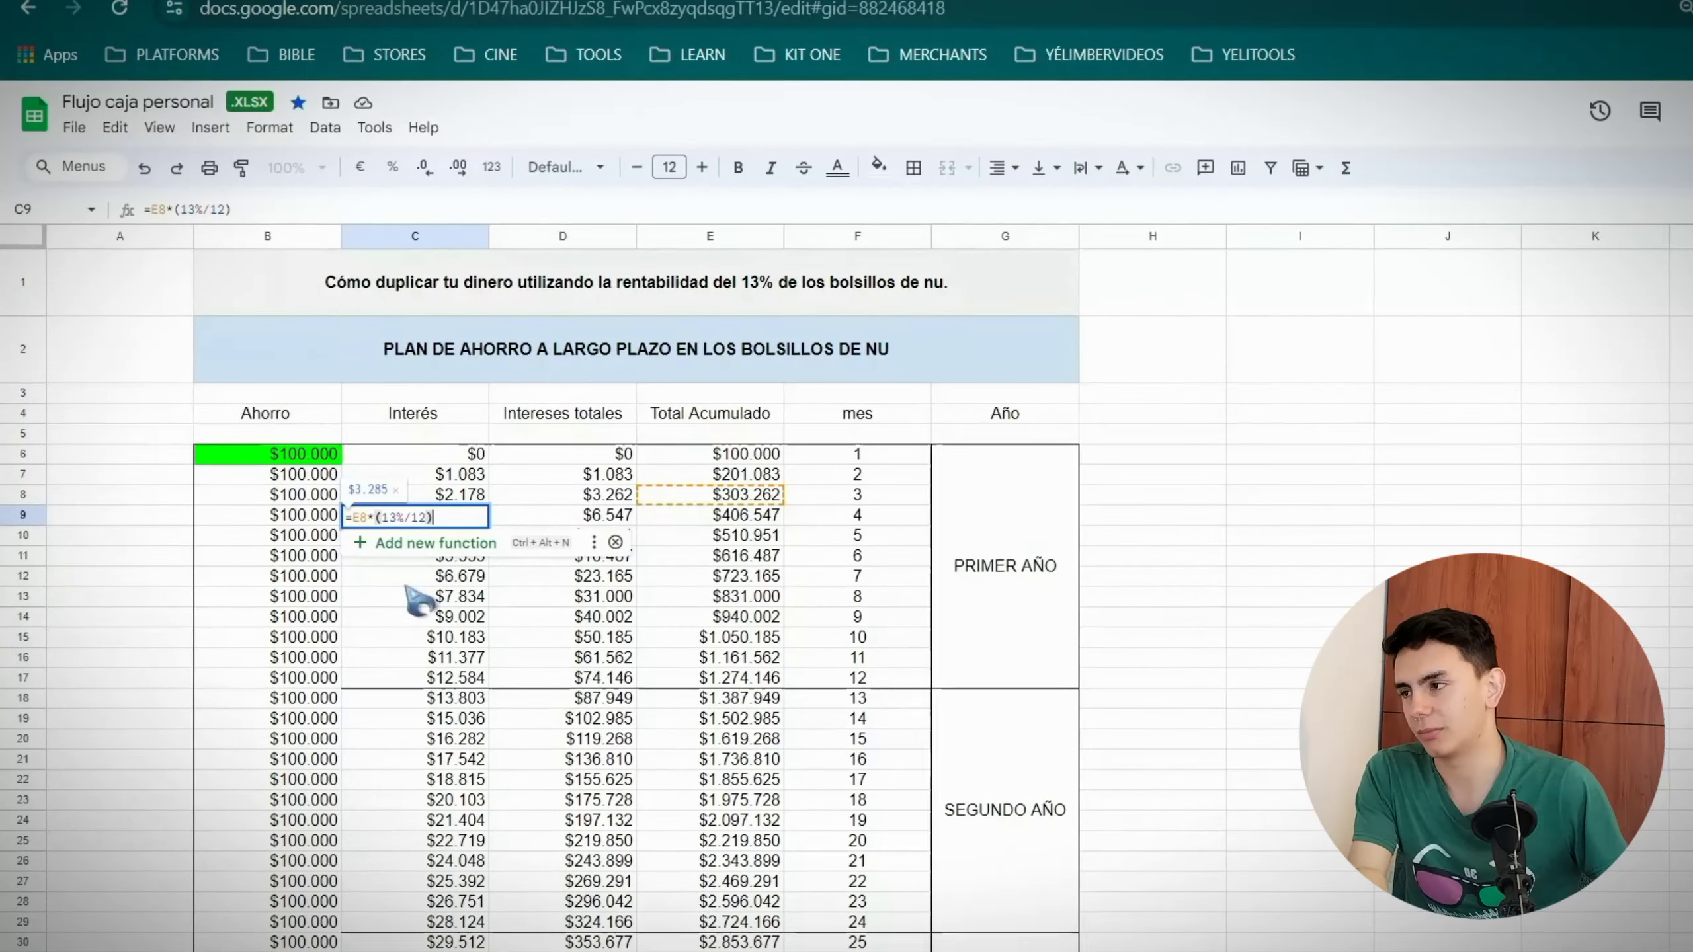
pyautogui.press('Return')
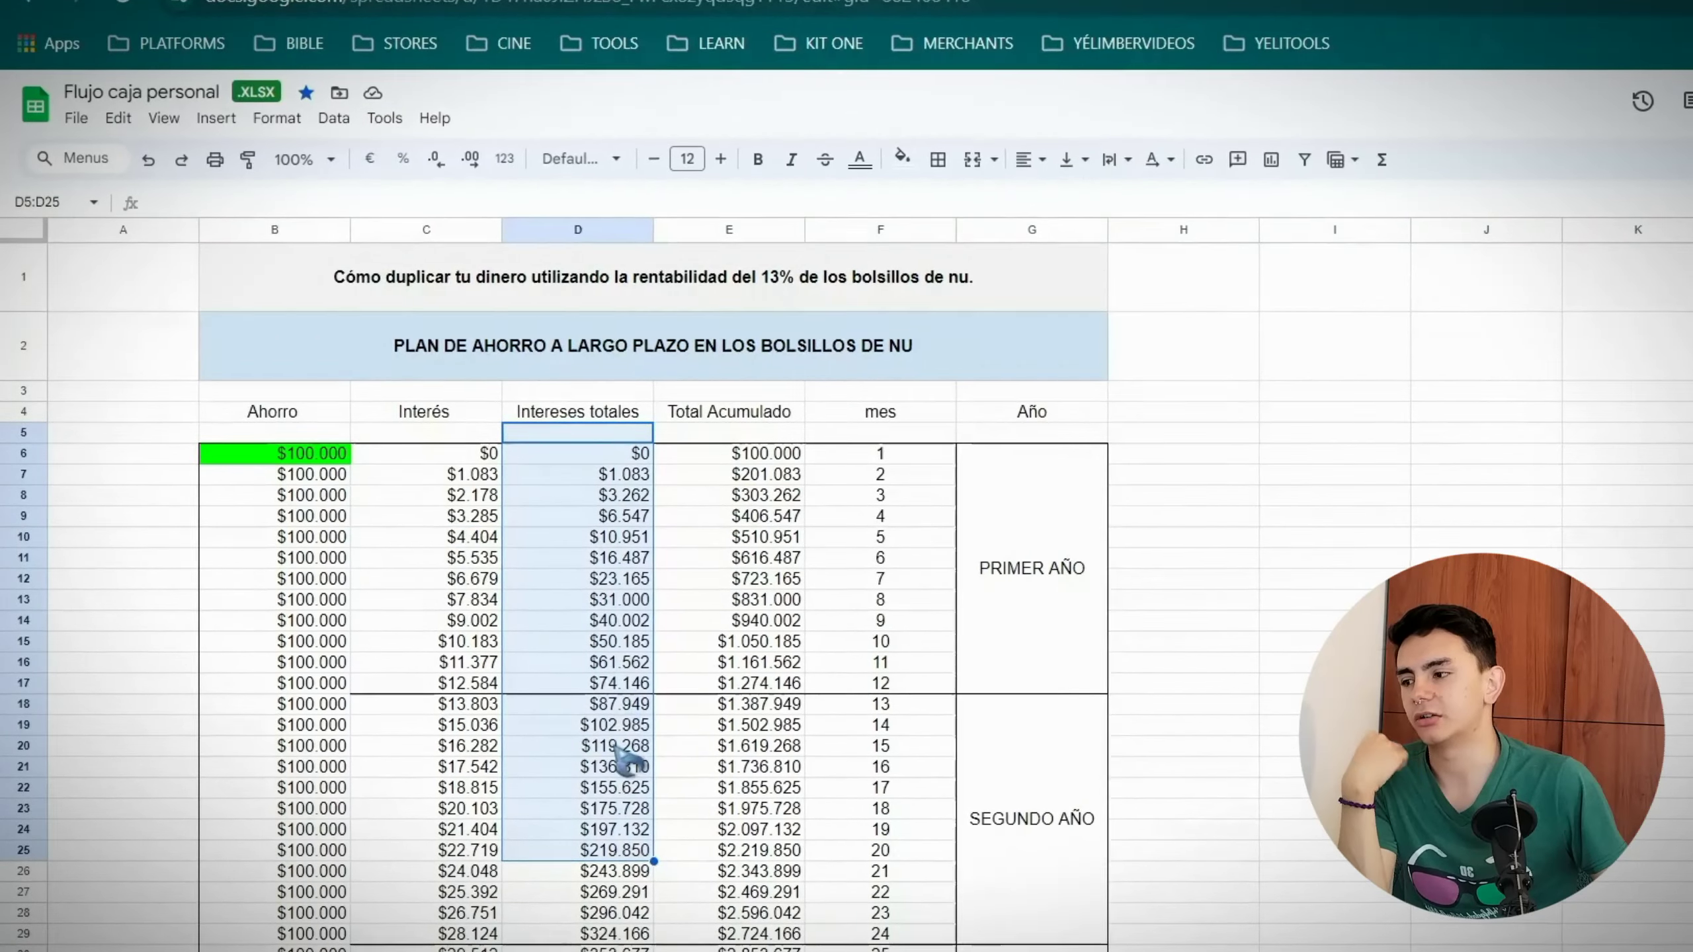
# Step: Examine the Interés, Intereses totales and Total Acumulado columns, focusing on the growth over the first two years
pyautogui.scroll(-2, 616, 800)
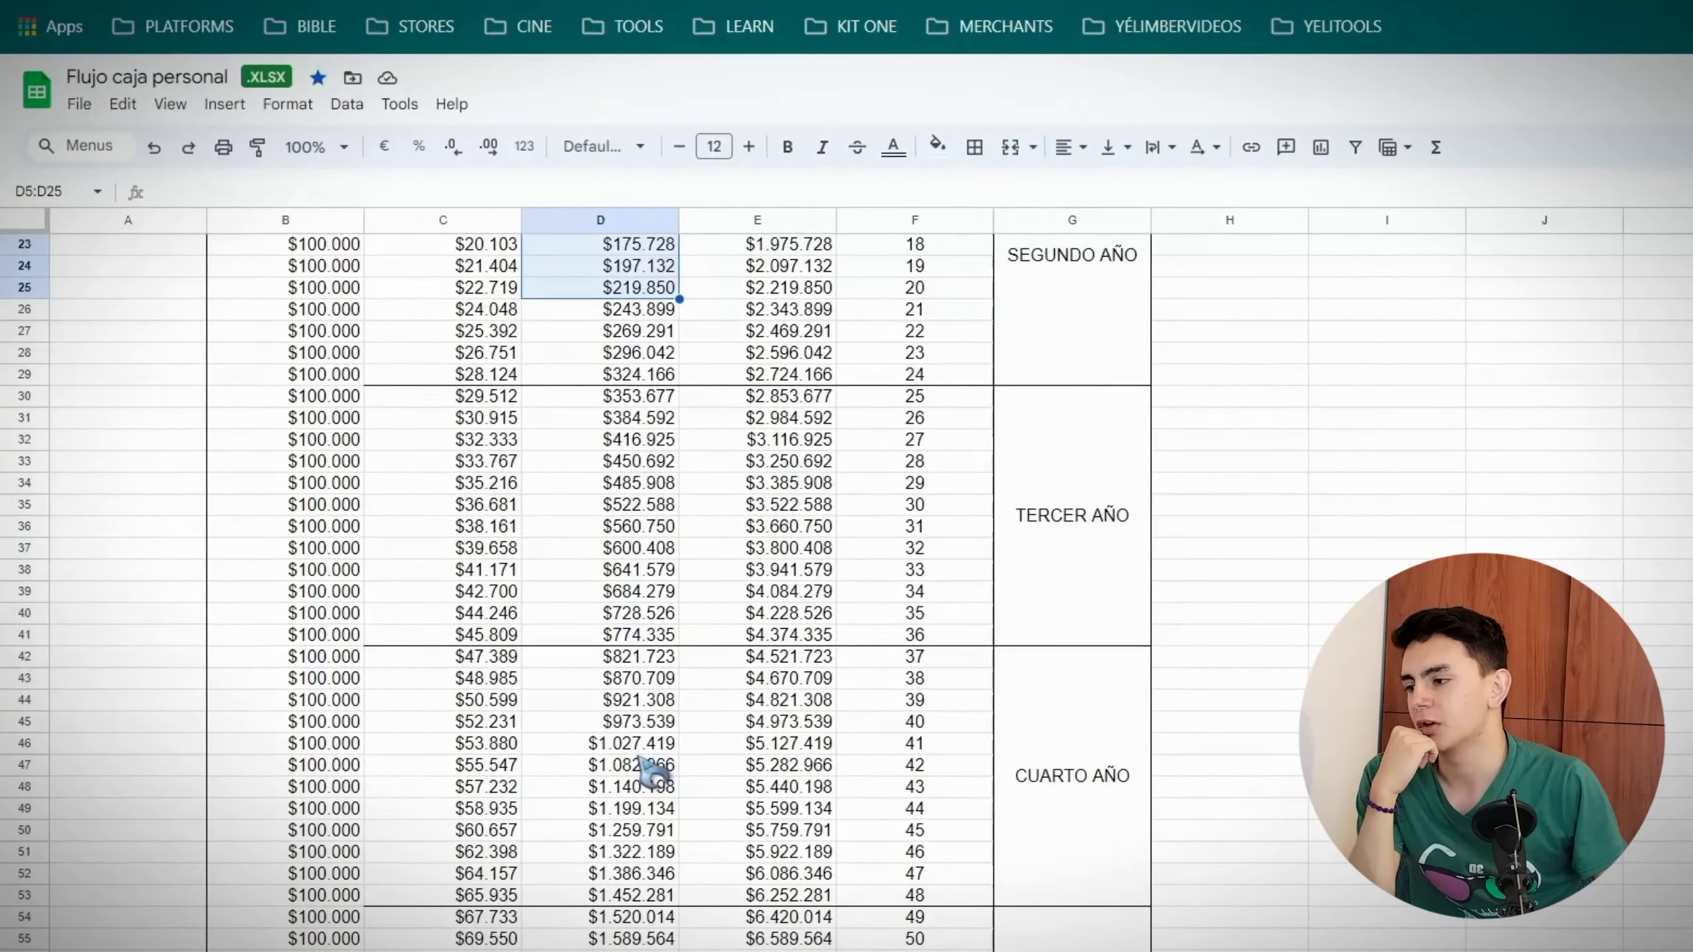
pyautogui.scroll(10, 620, 531)
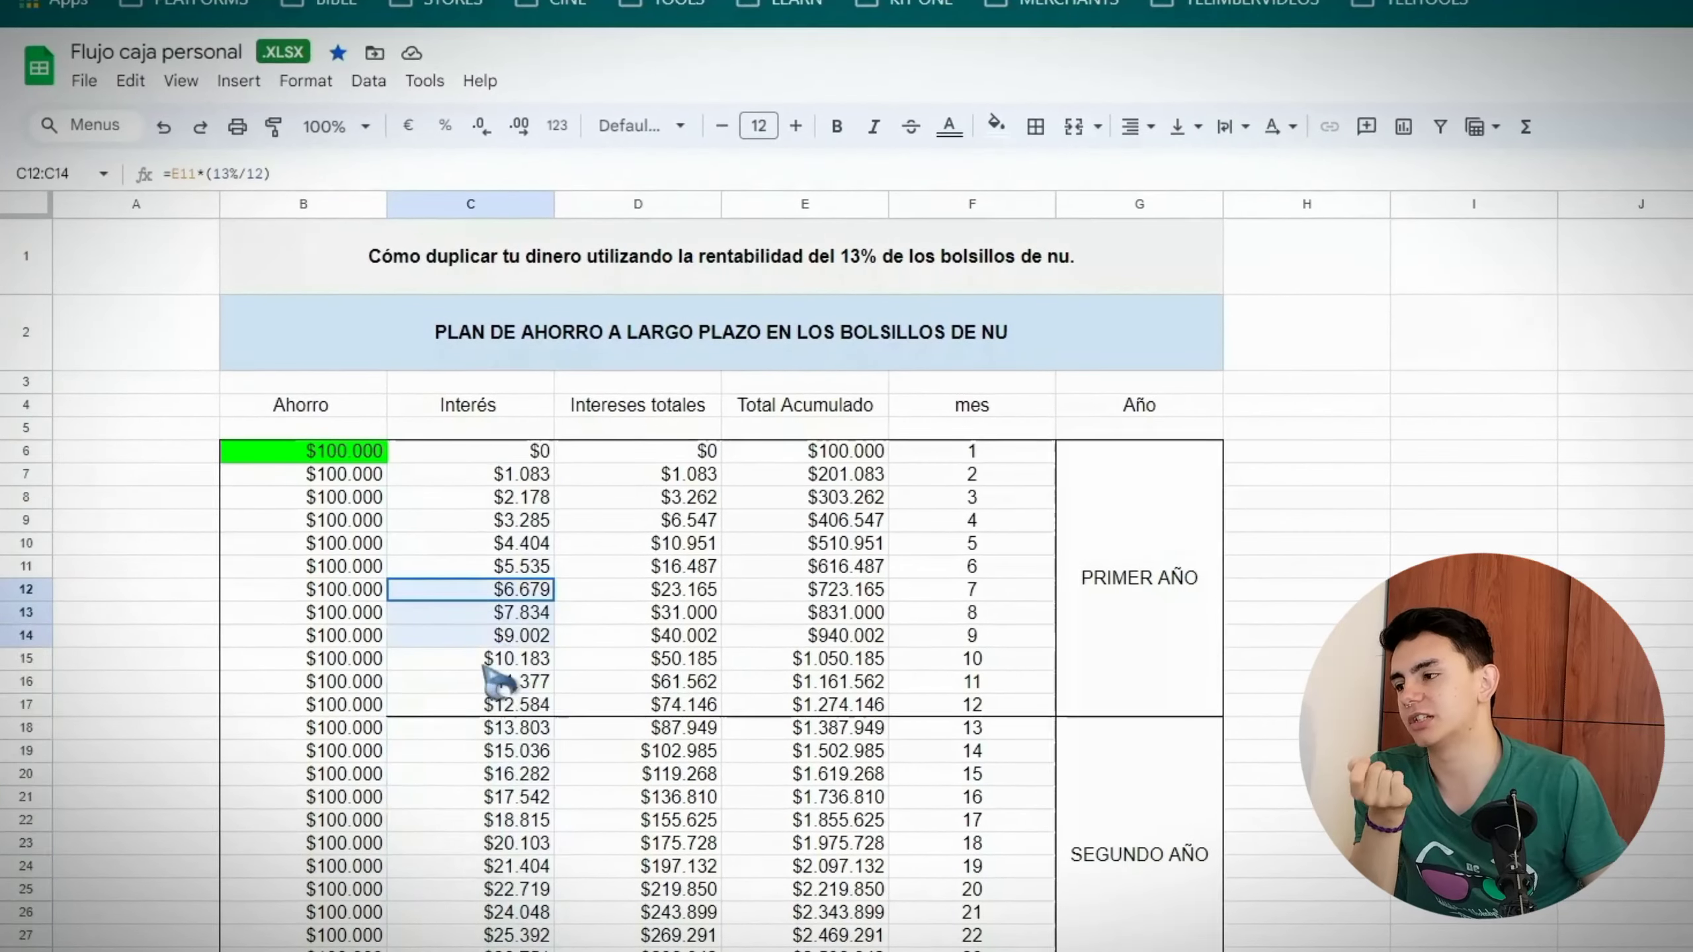
pyautogui.moveTo(497, 681); pyautogui.dragTo(492, 921)
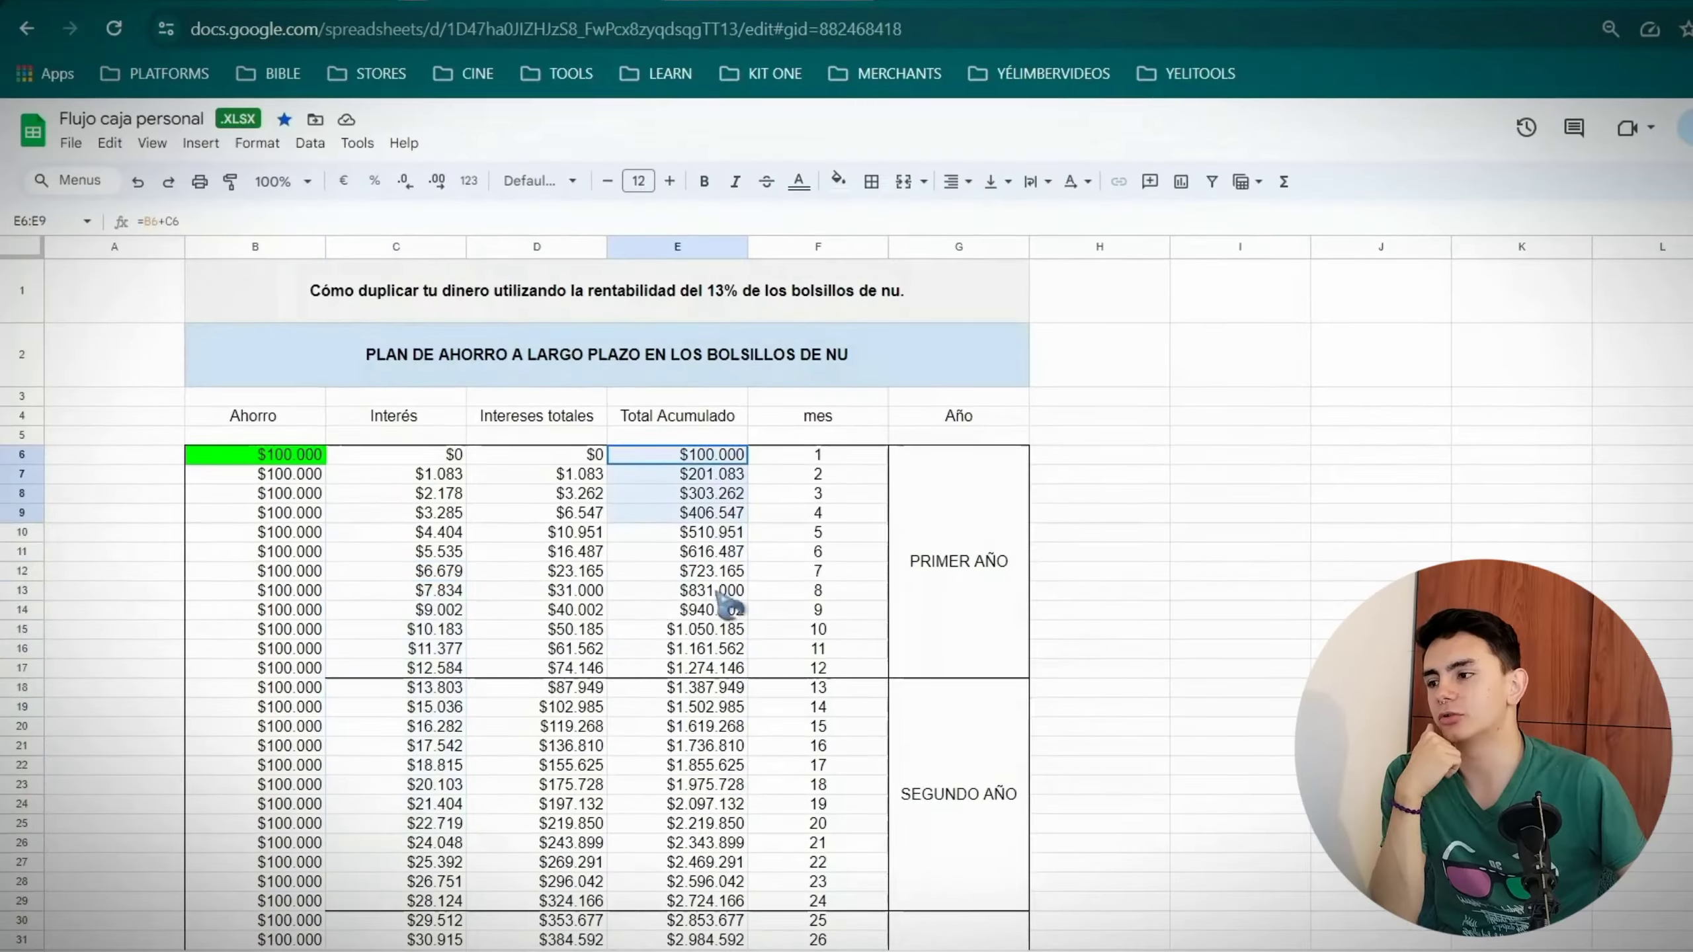
pyautogui.moveTo(774, 530); pyautogui.dragTo(766, 860)
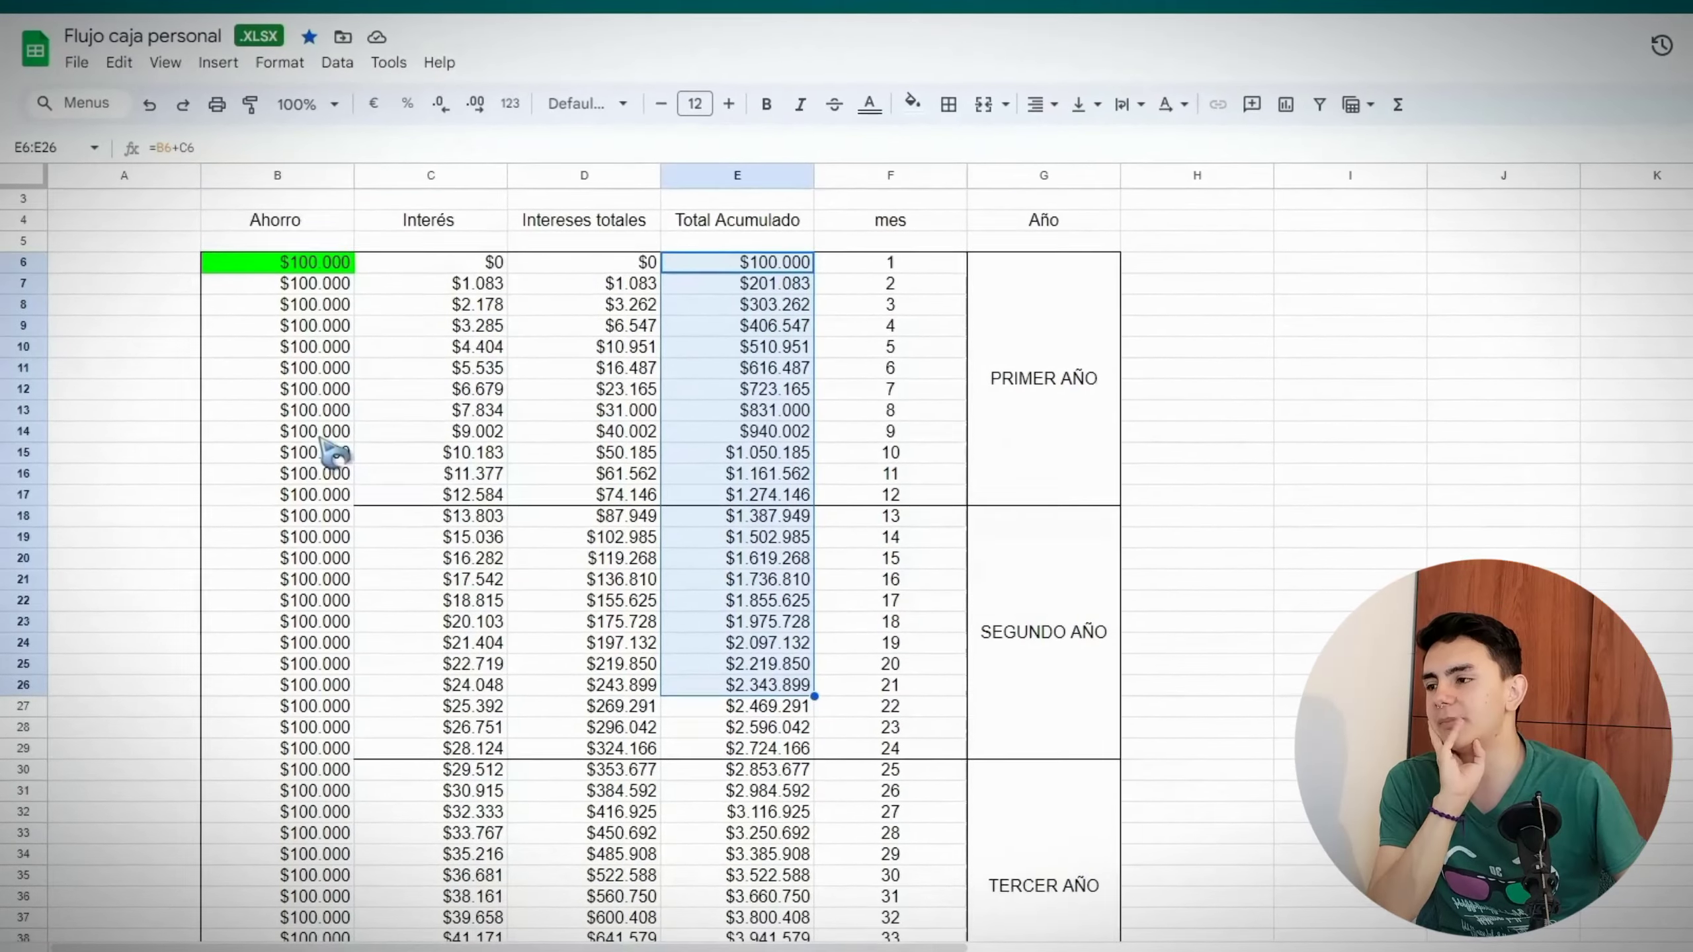
pyautogui.scroll(-1, 393, 454)
pyautogui.click(740, 542)
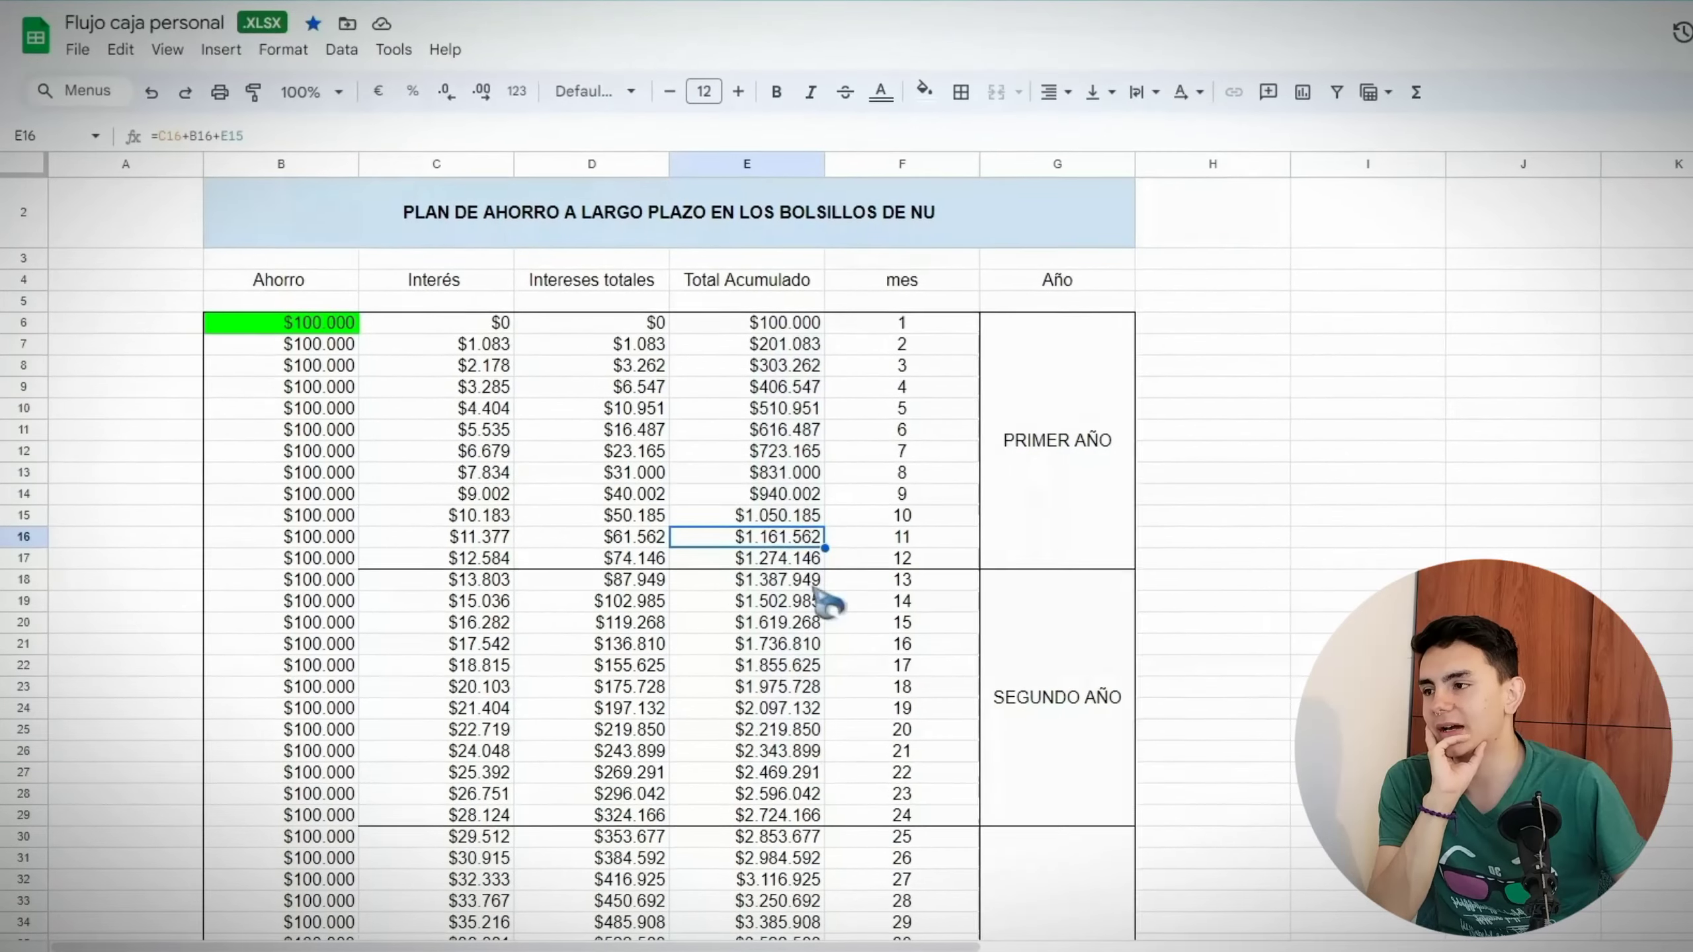
pyautogui.click(789, 815)
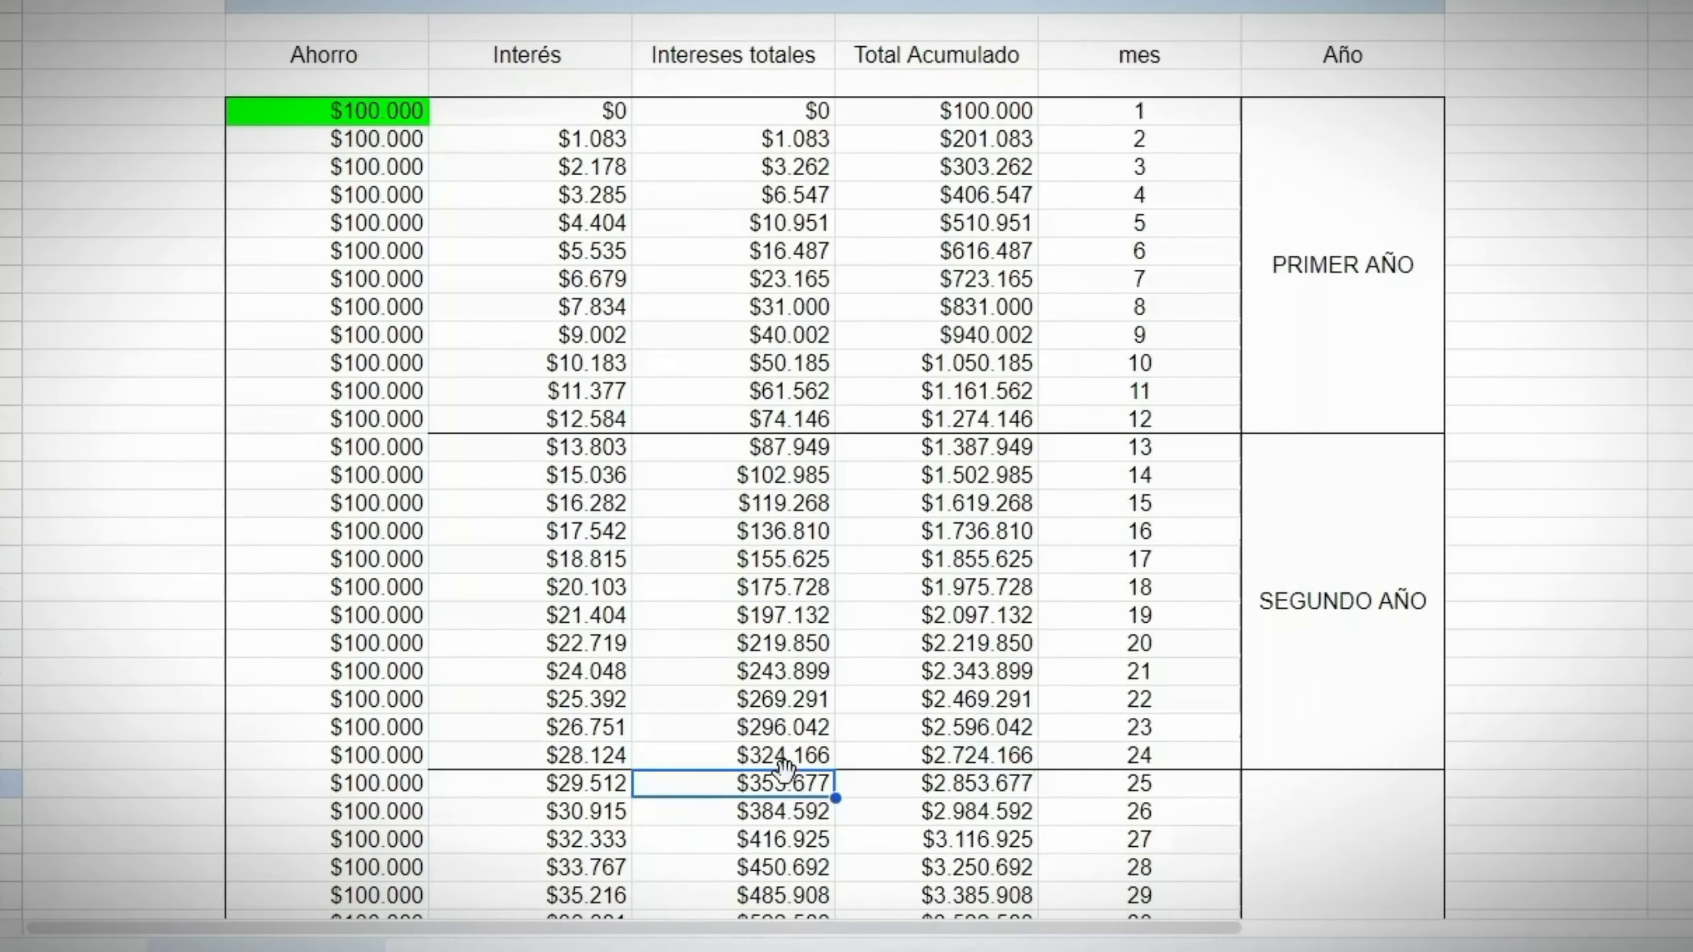
pyautogui.click(783, 762)
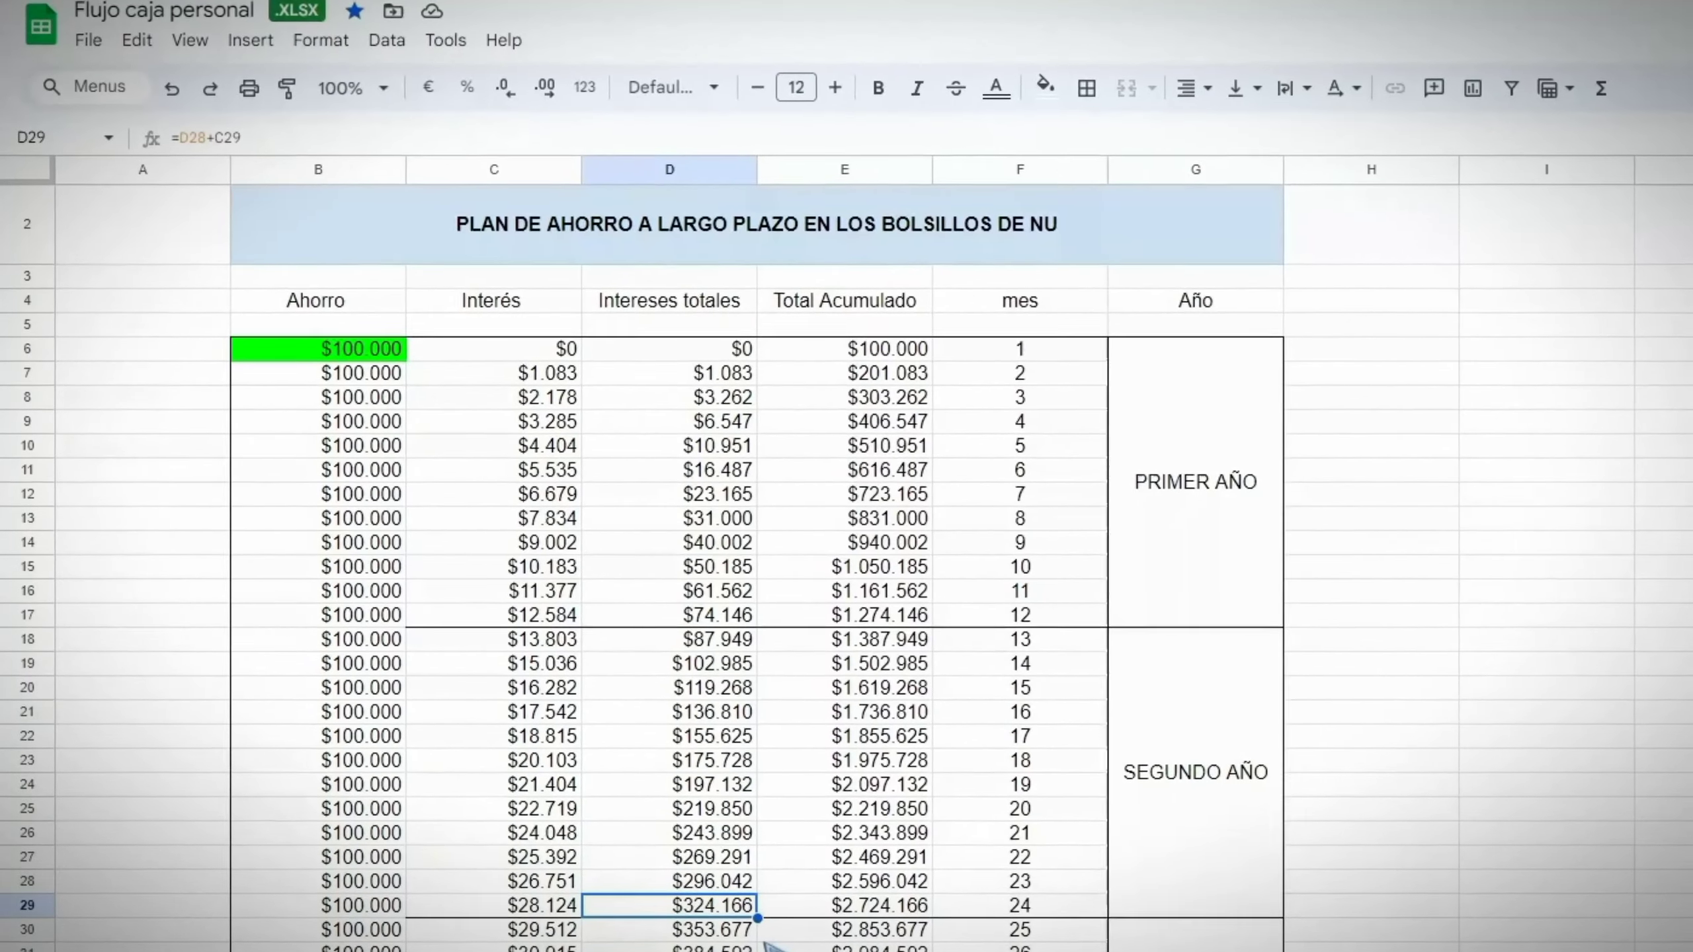
# Step: Review the ten-year savings and interest totals in row 126 and the final Total Acumulado in E125
pyautogui.scroll(-15, 756, 939)
pyautogui.scroll(-12, 750, 940)
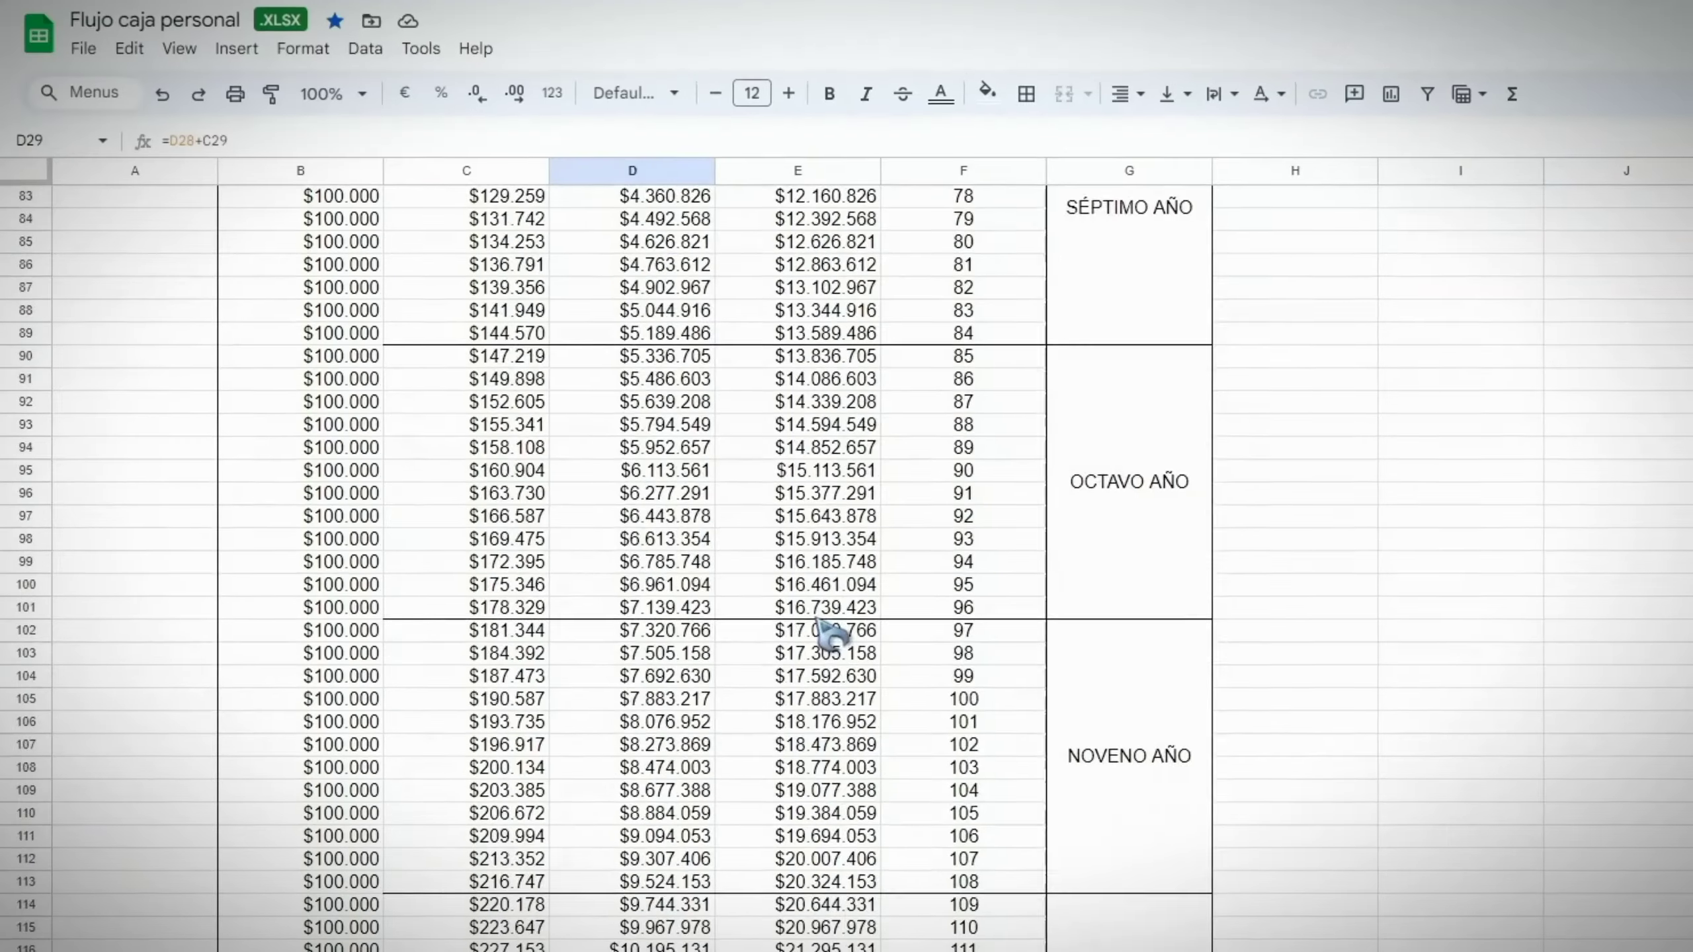
pyautogui.scroll(1, 831, 643)
pyautogui.scroll(-10, 840, 625)
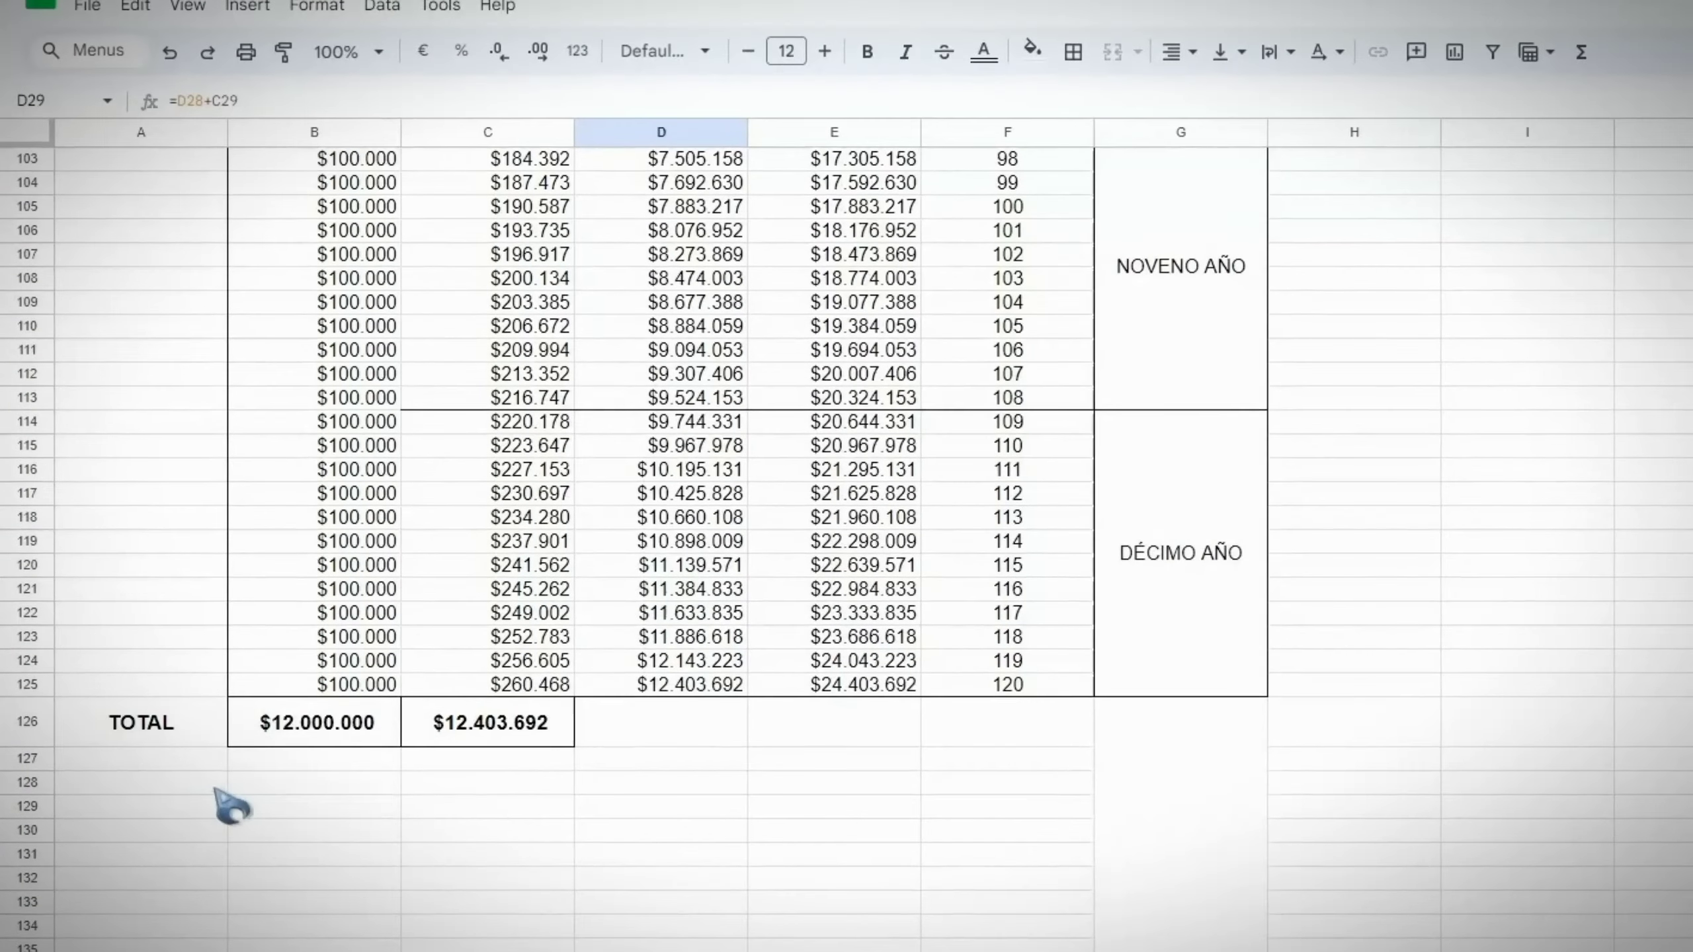
pyautogui.click(327, 733)
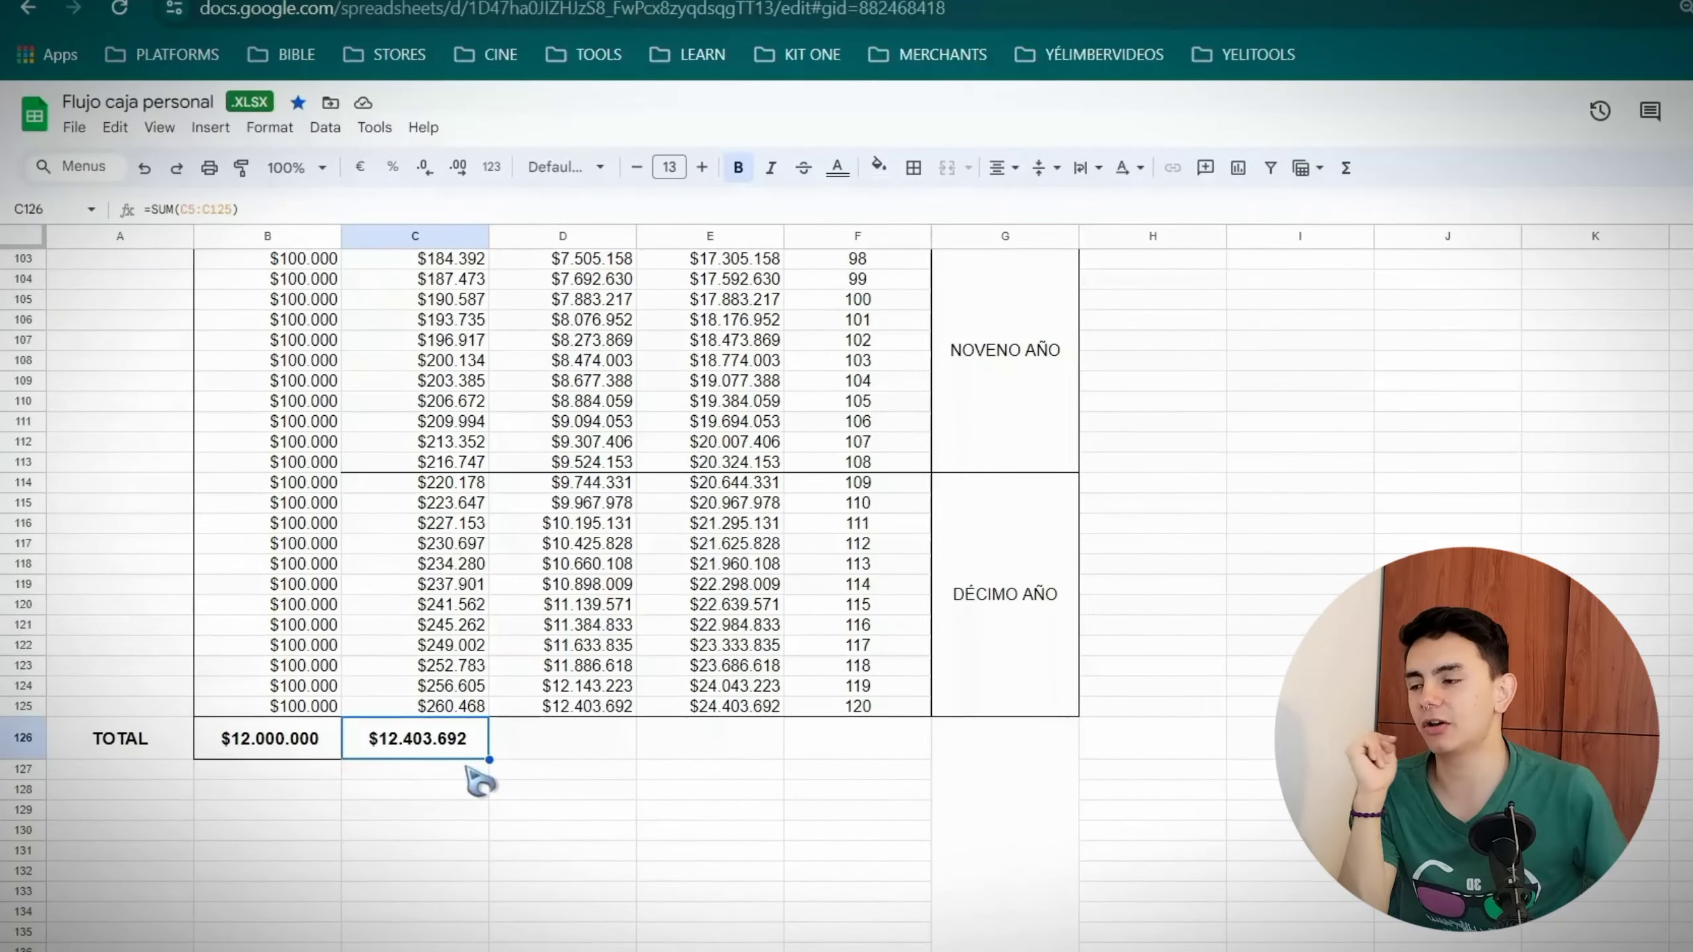
pyautogui.click(744, 711)
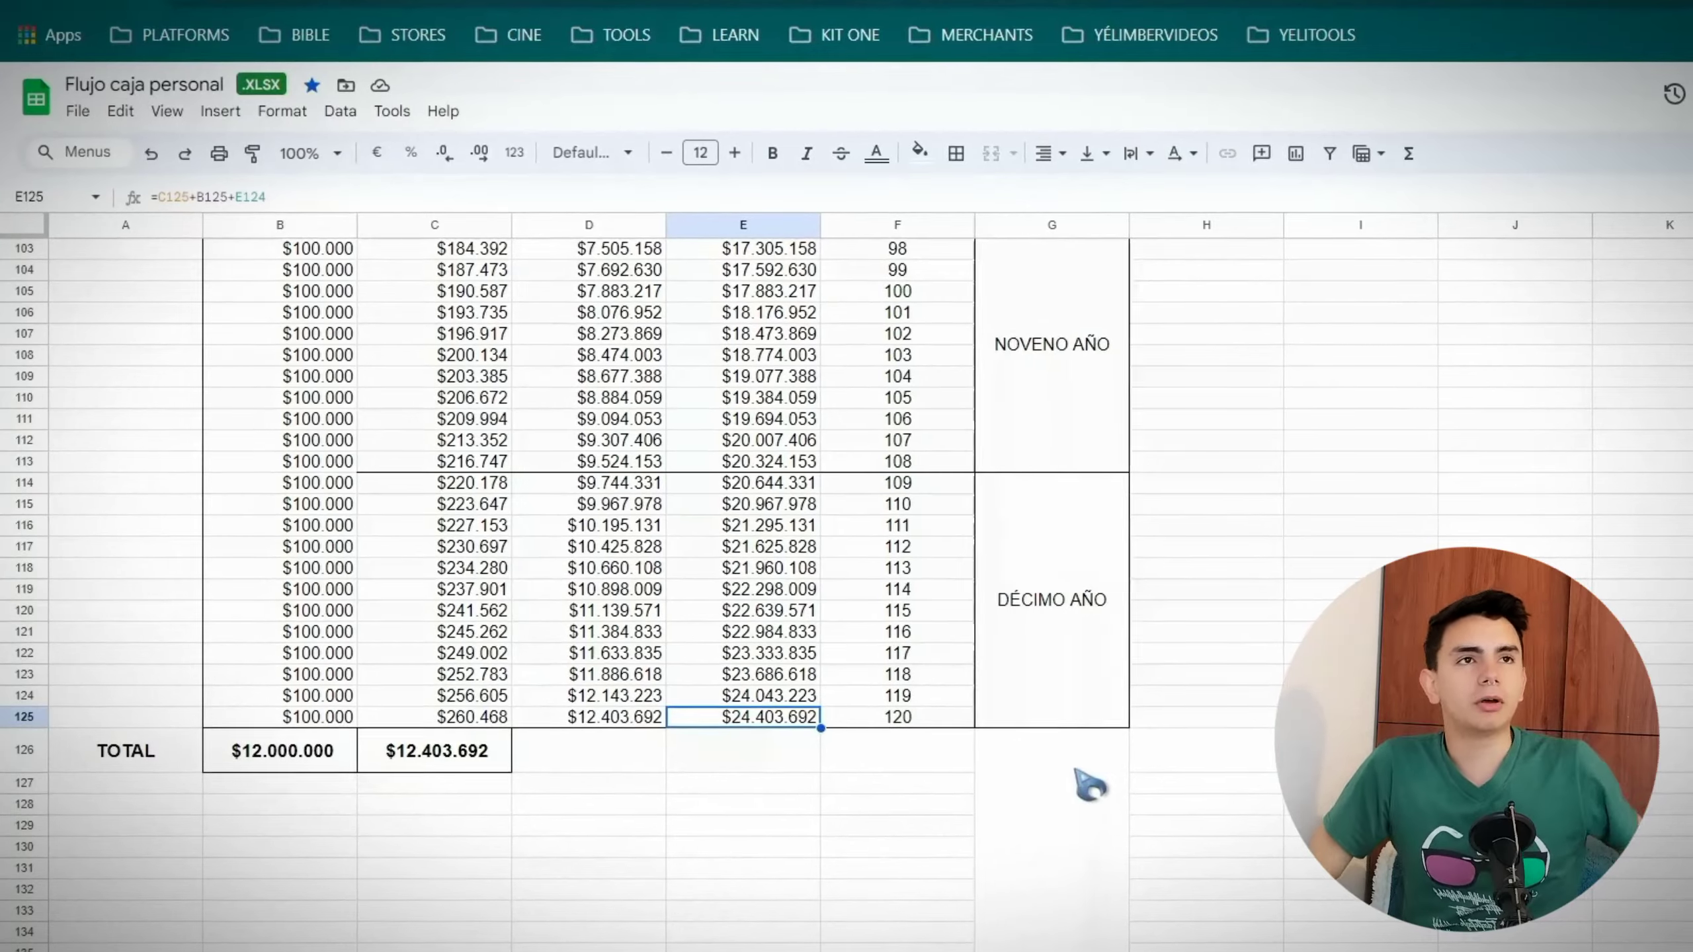
# Step: Set the first month's Ahorro amount in B6 to 200000
pyautogui.scroll(20, 1093, 787)
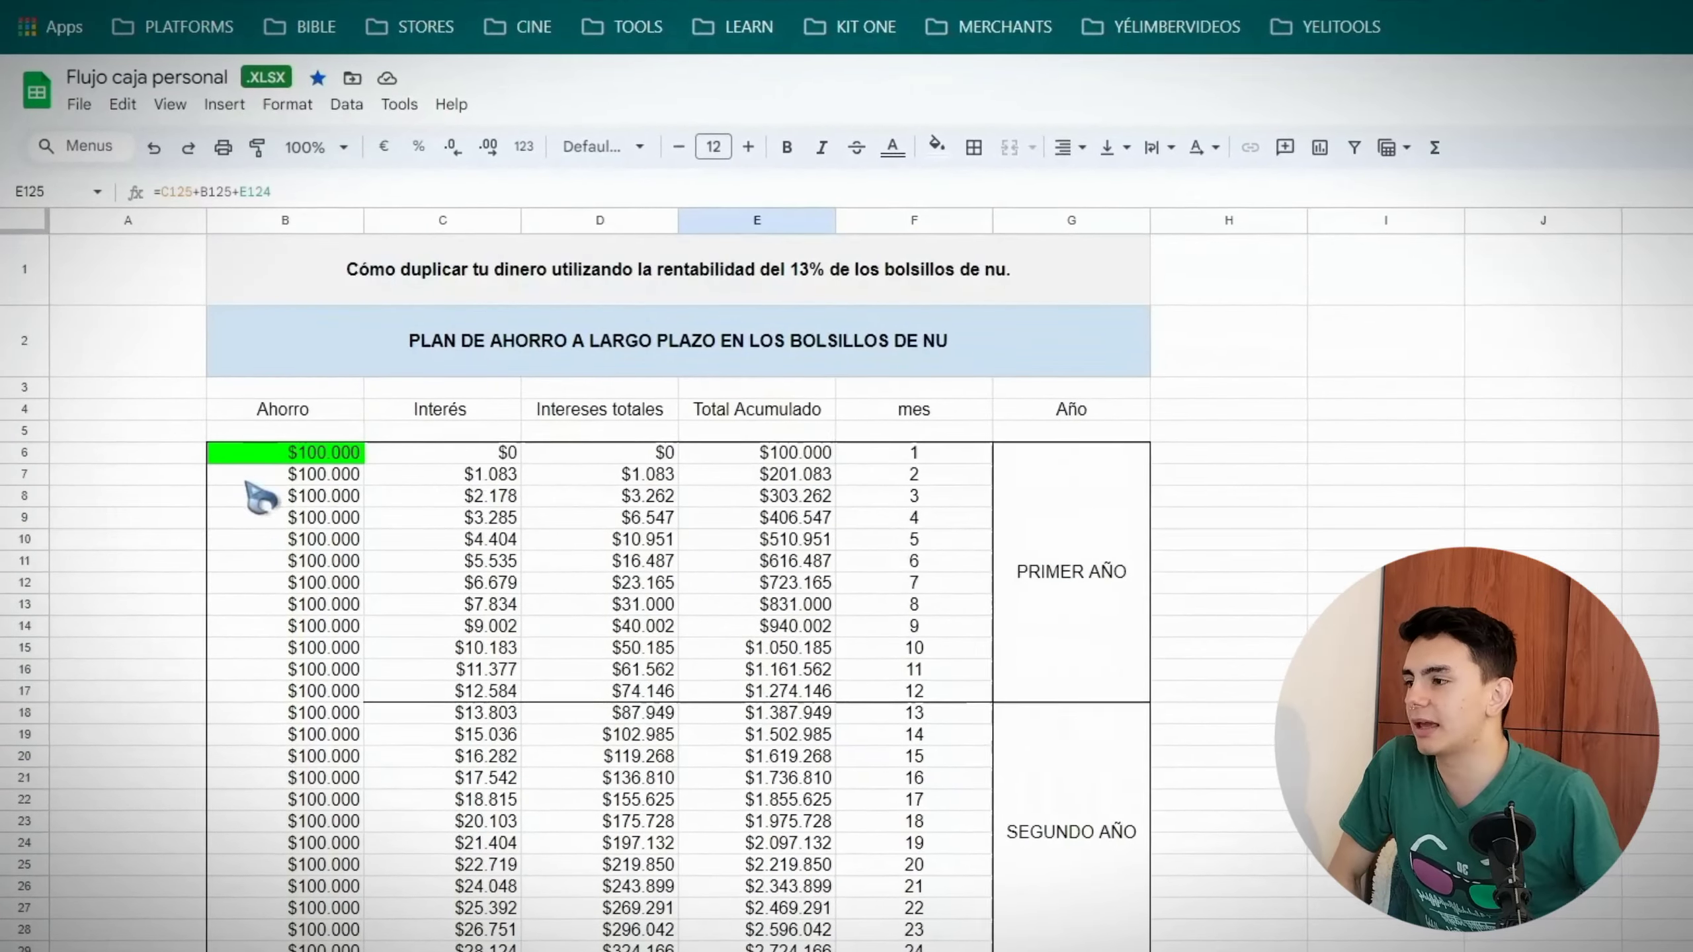
pyautogui.click(287, 455)
pyautogui.write('200.')
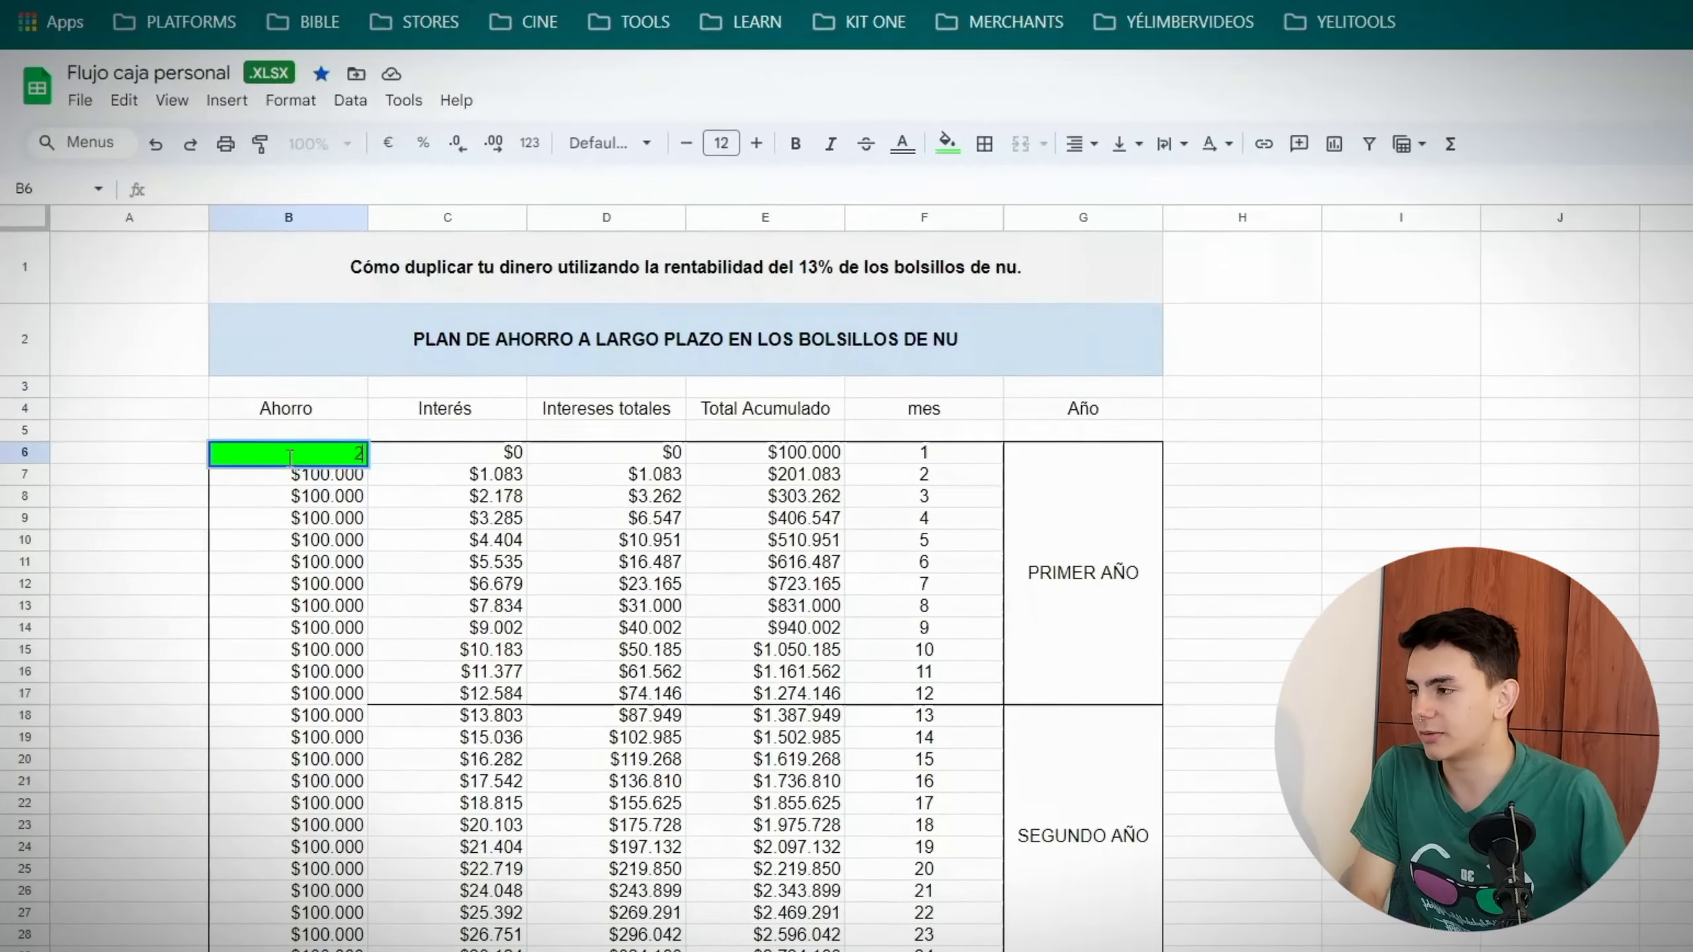
pyautogui.write('000')
pyautogui.press('Return')
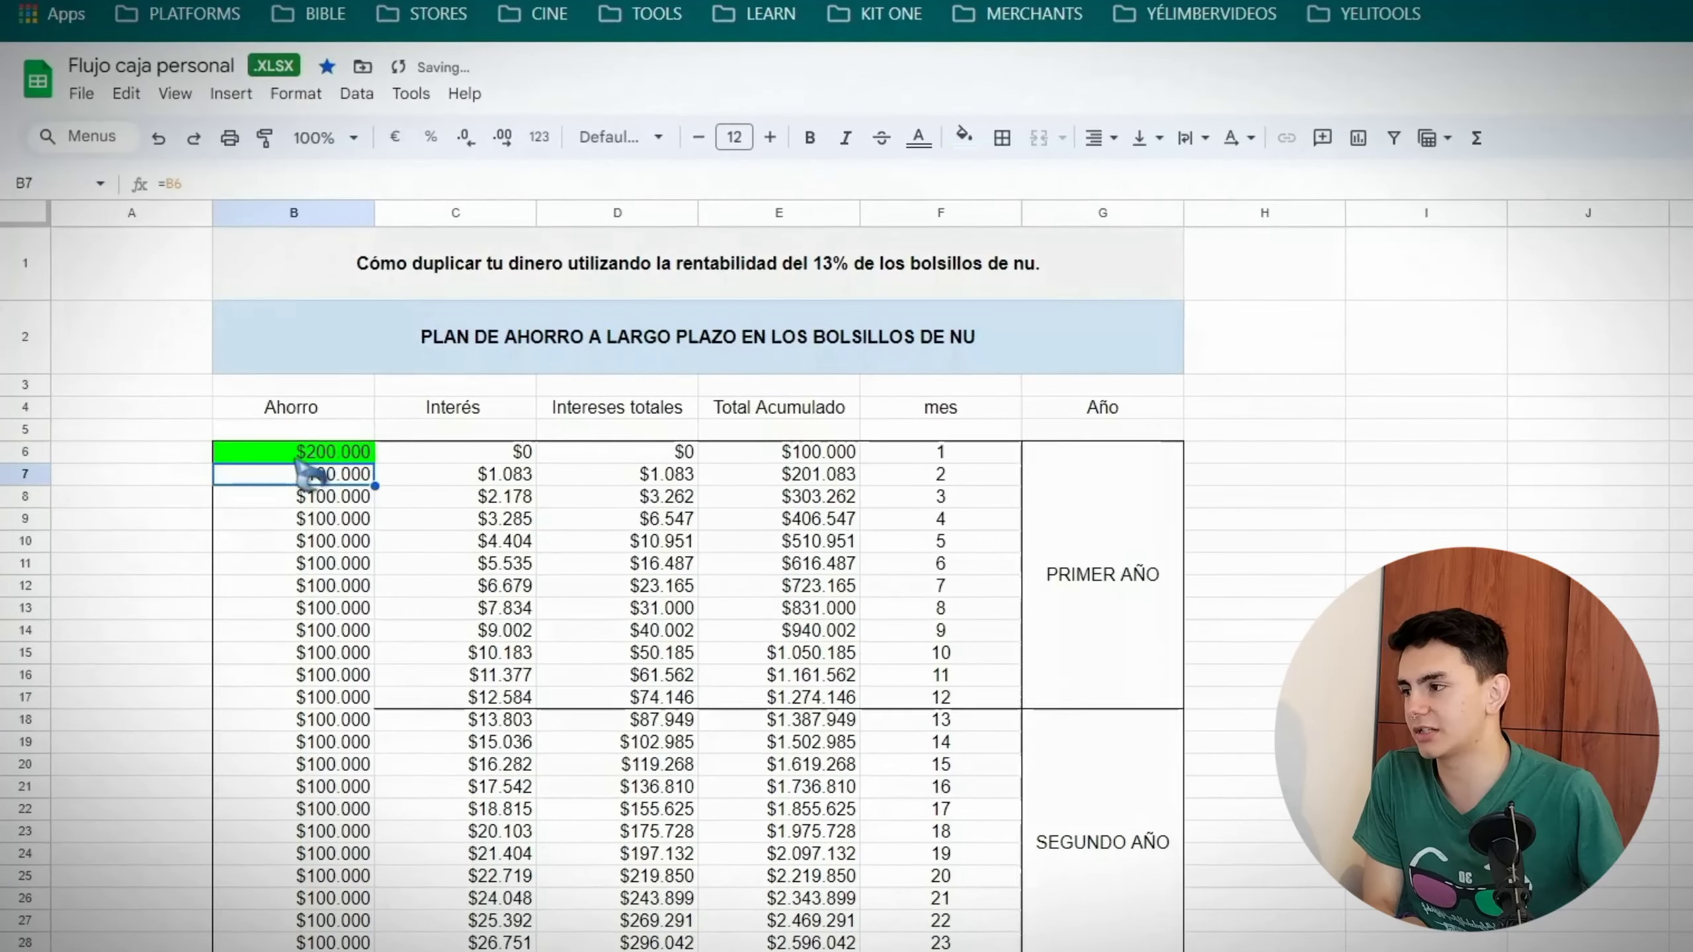
# Step: Set the first month's Ahorro amount in B6 to 20000 and check the TOTAL row after ten years
pyautogui.click(304, 452)
pyautogui.write('20000')
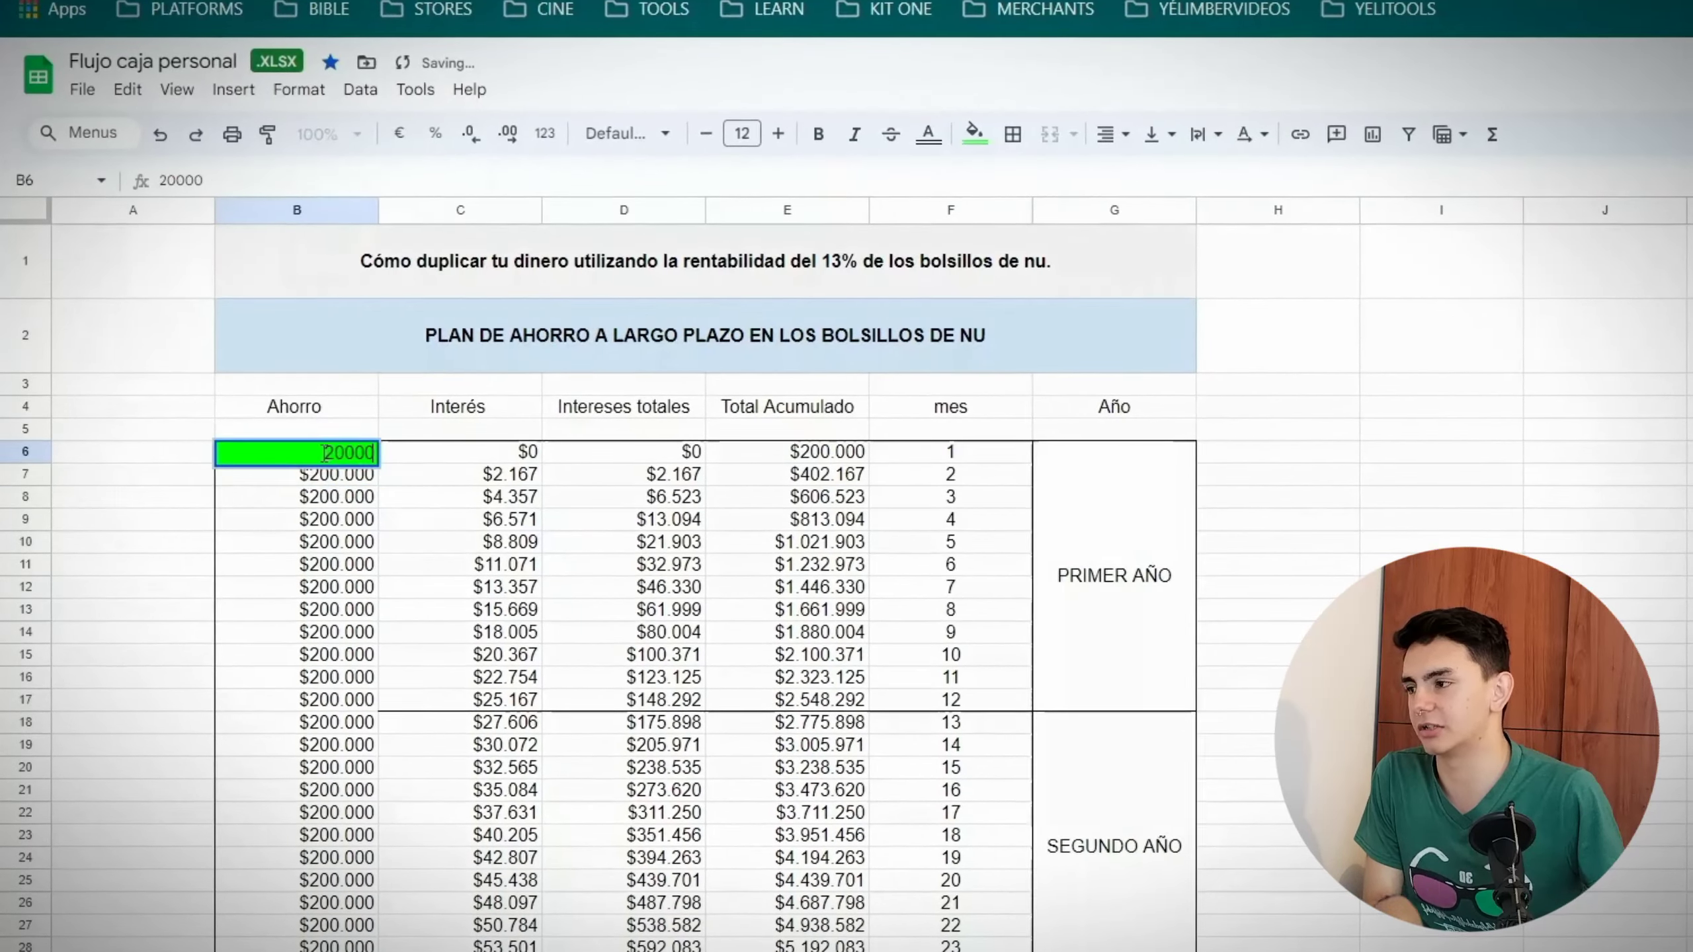
pyautogui.press('Return')
pyautogui.scroll(-18, 400, 517)
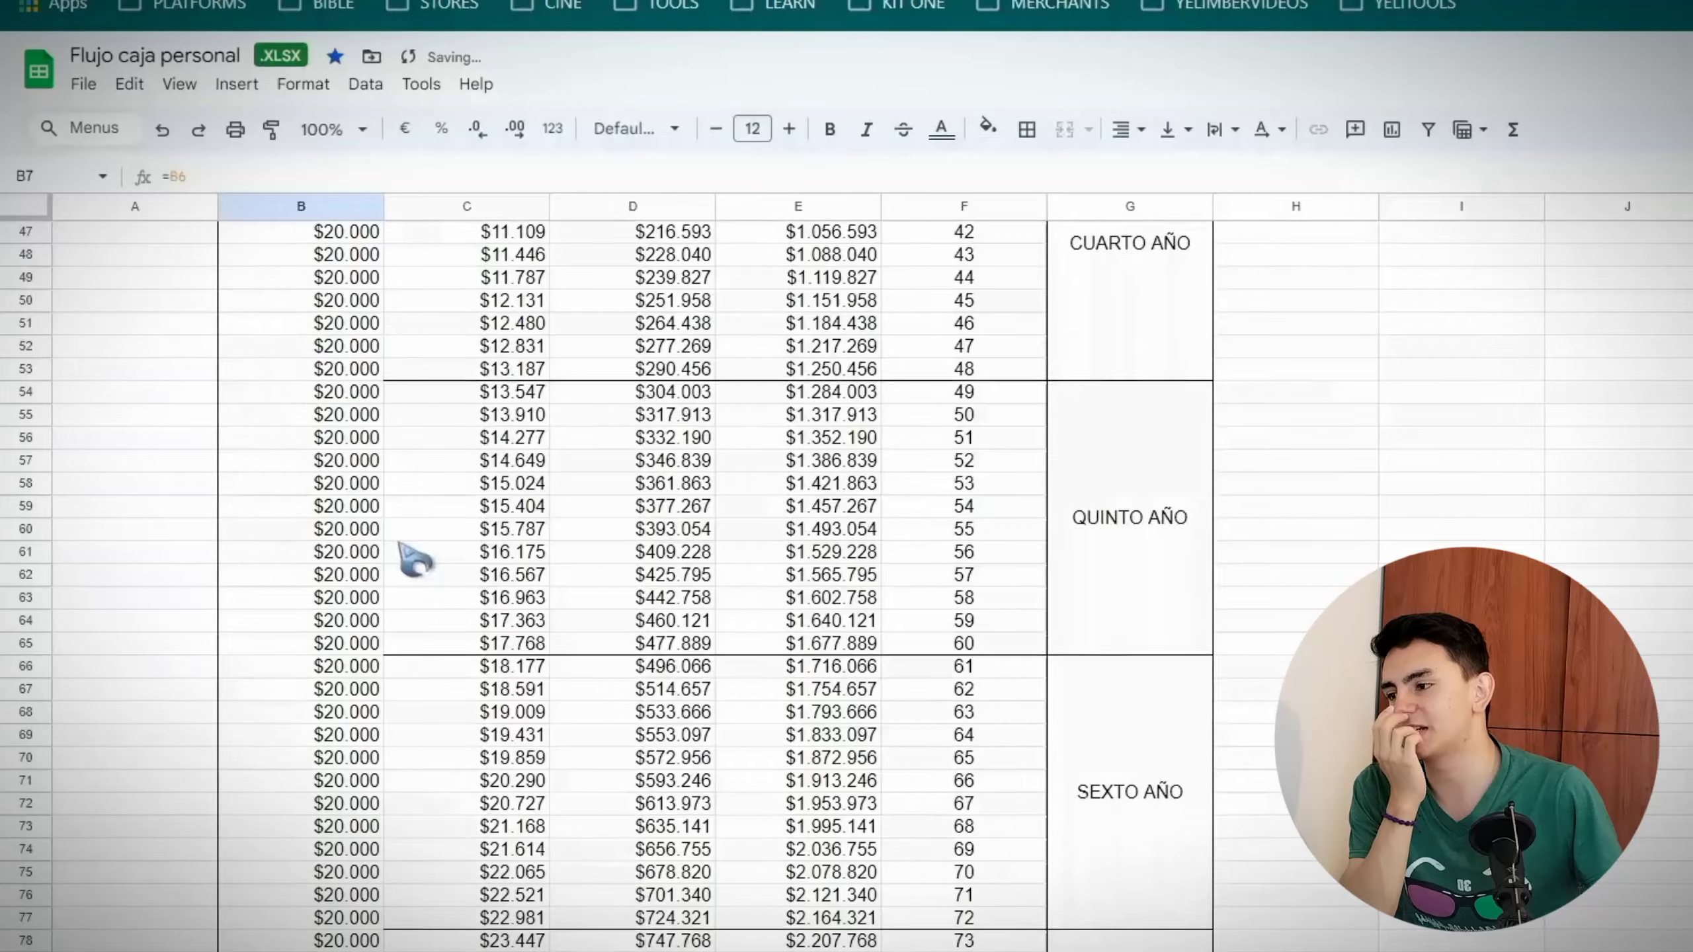
pyautogui.scroll(-5, 417, 587)
pyautogui.click(315, 563)
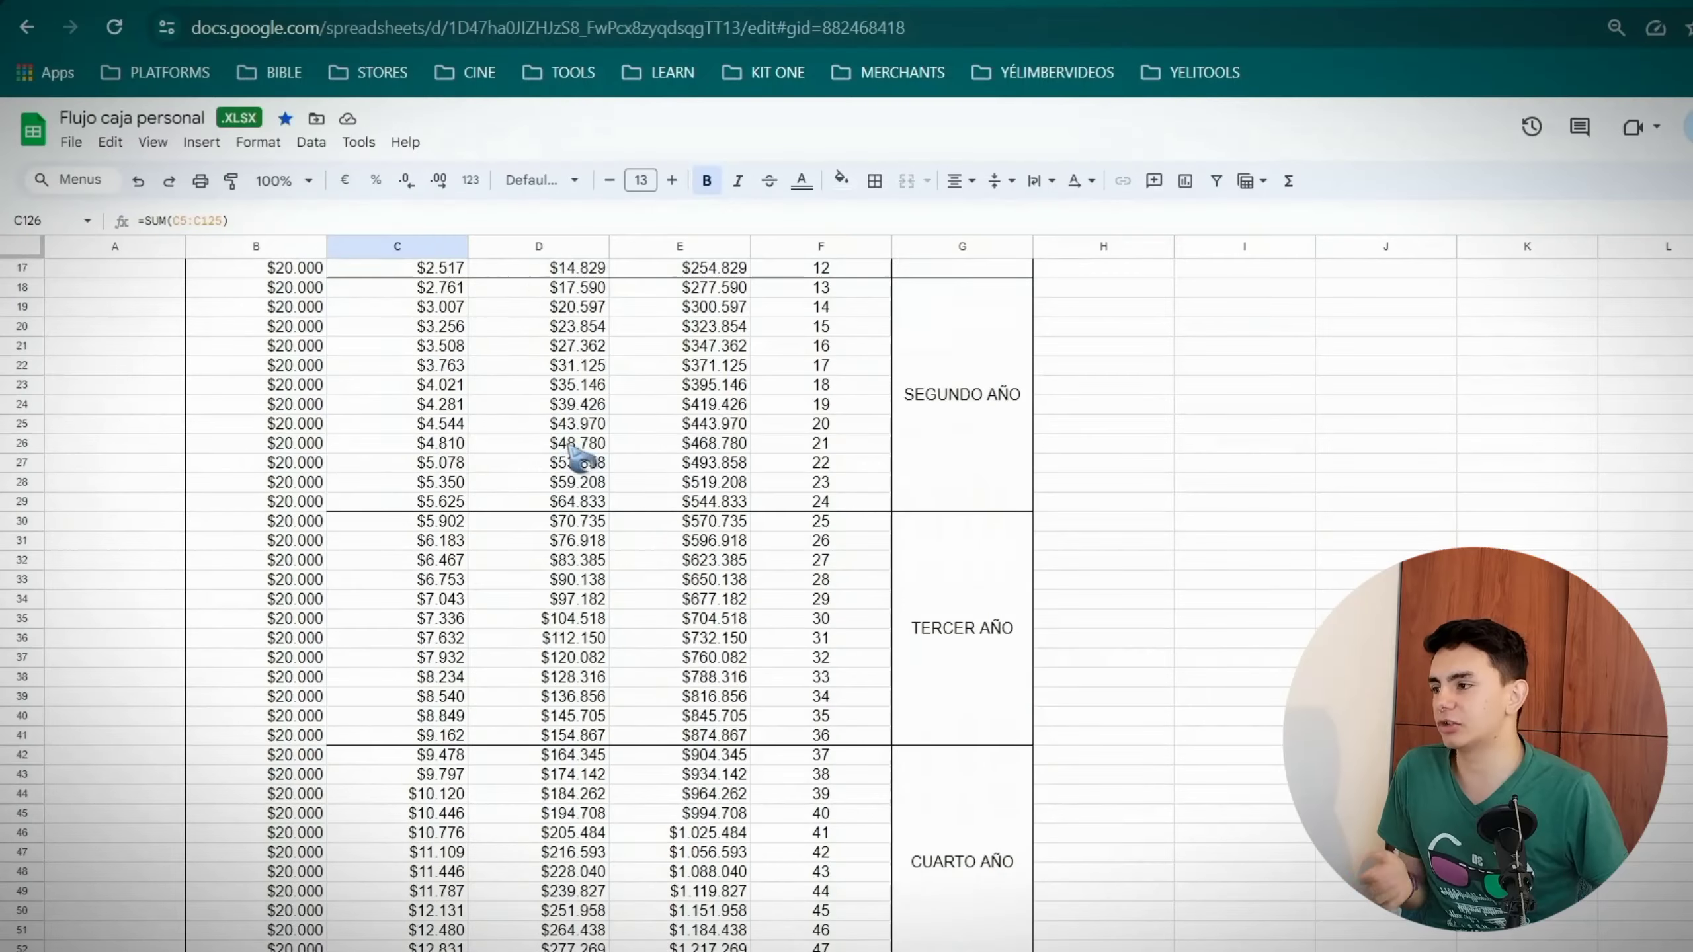
# Step: Change the Ahorro amount in B6 to 5000 and check the resulting ten-year totals
pyautogui.scroll(6, 574, 456)
pyautogui.click(276, 458)
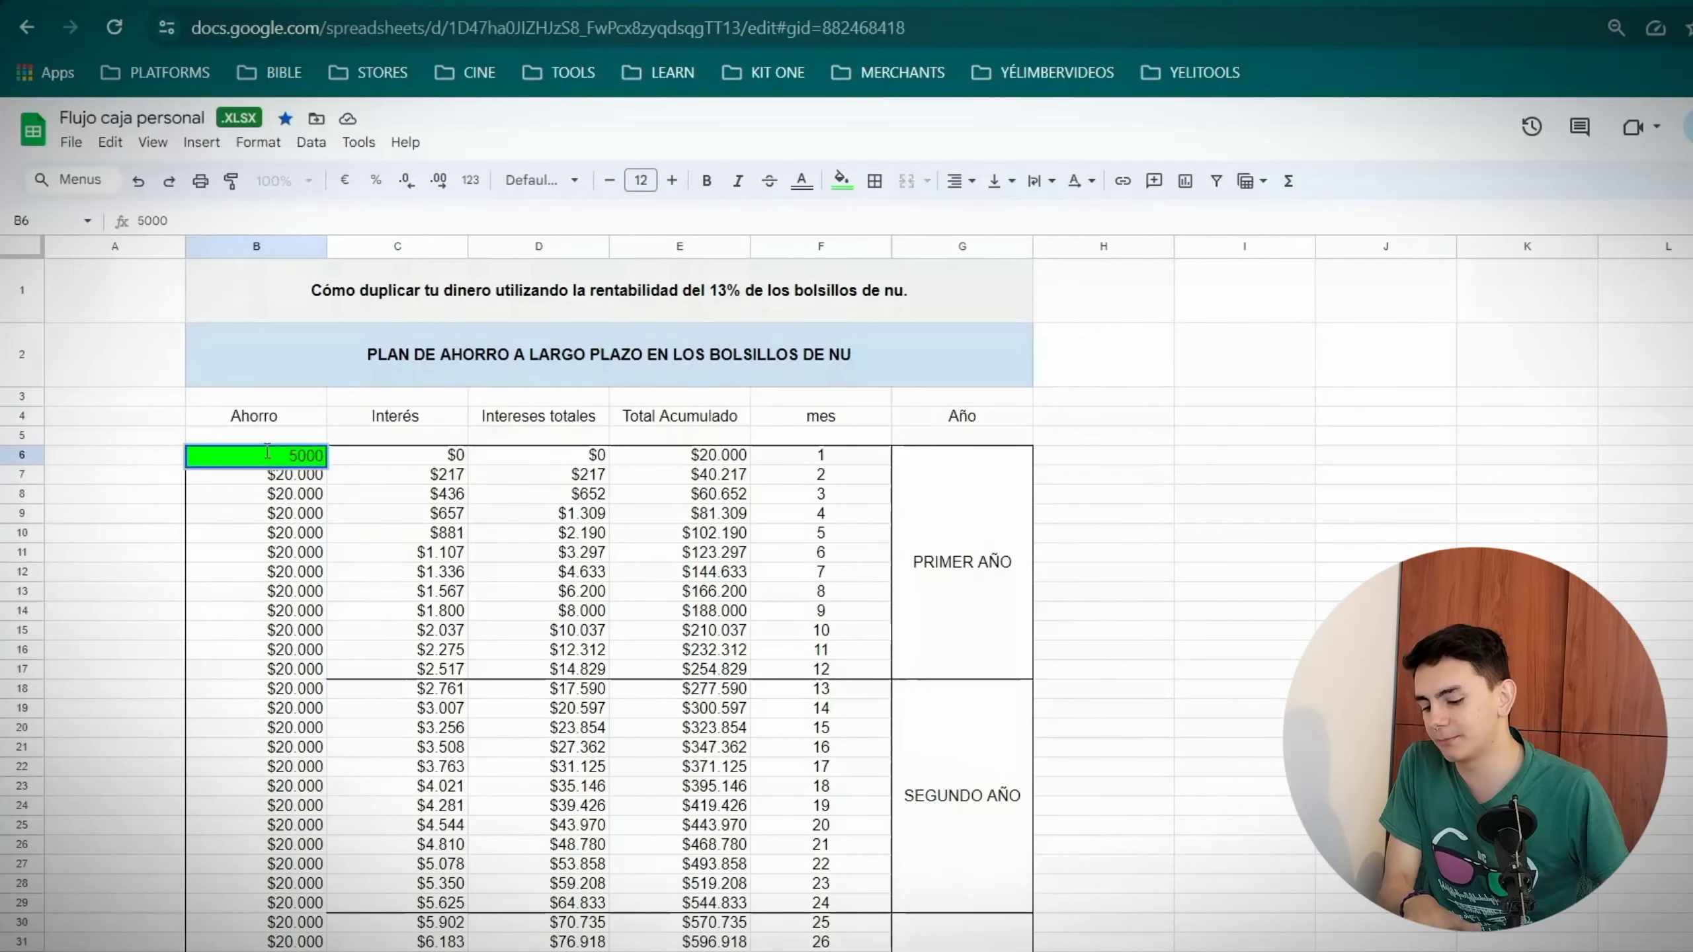
pyautogui.scroll(-20, 279, 460)
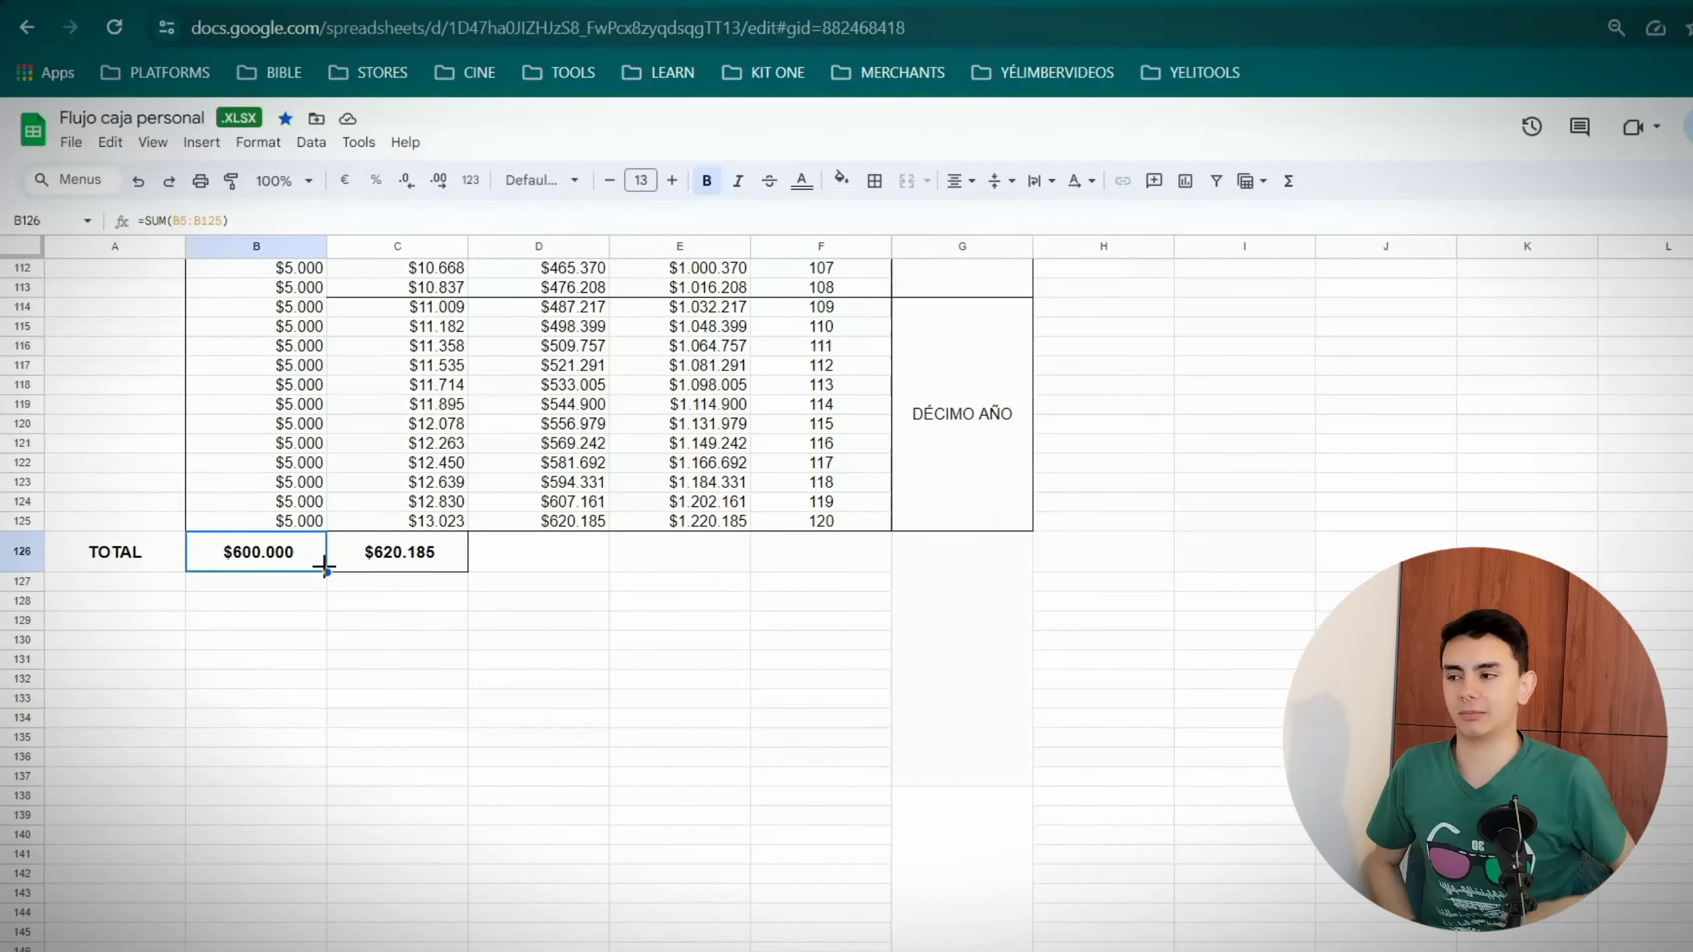
# Step: Highlight the final Total Acumulado cell E125 with a cyan fill and make its text bold
pyautogui.click(727, 522)
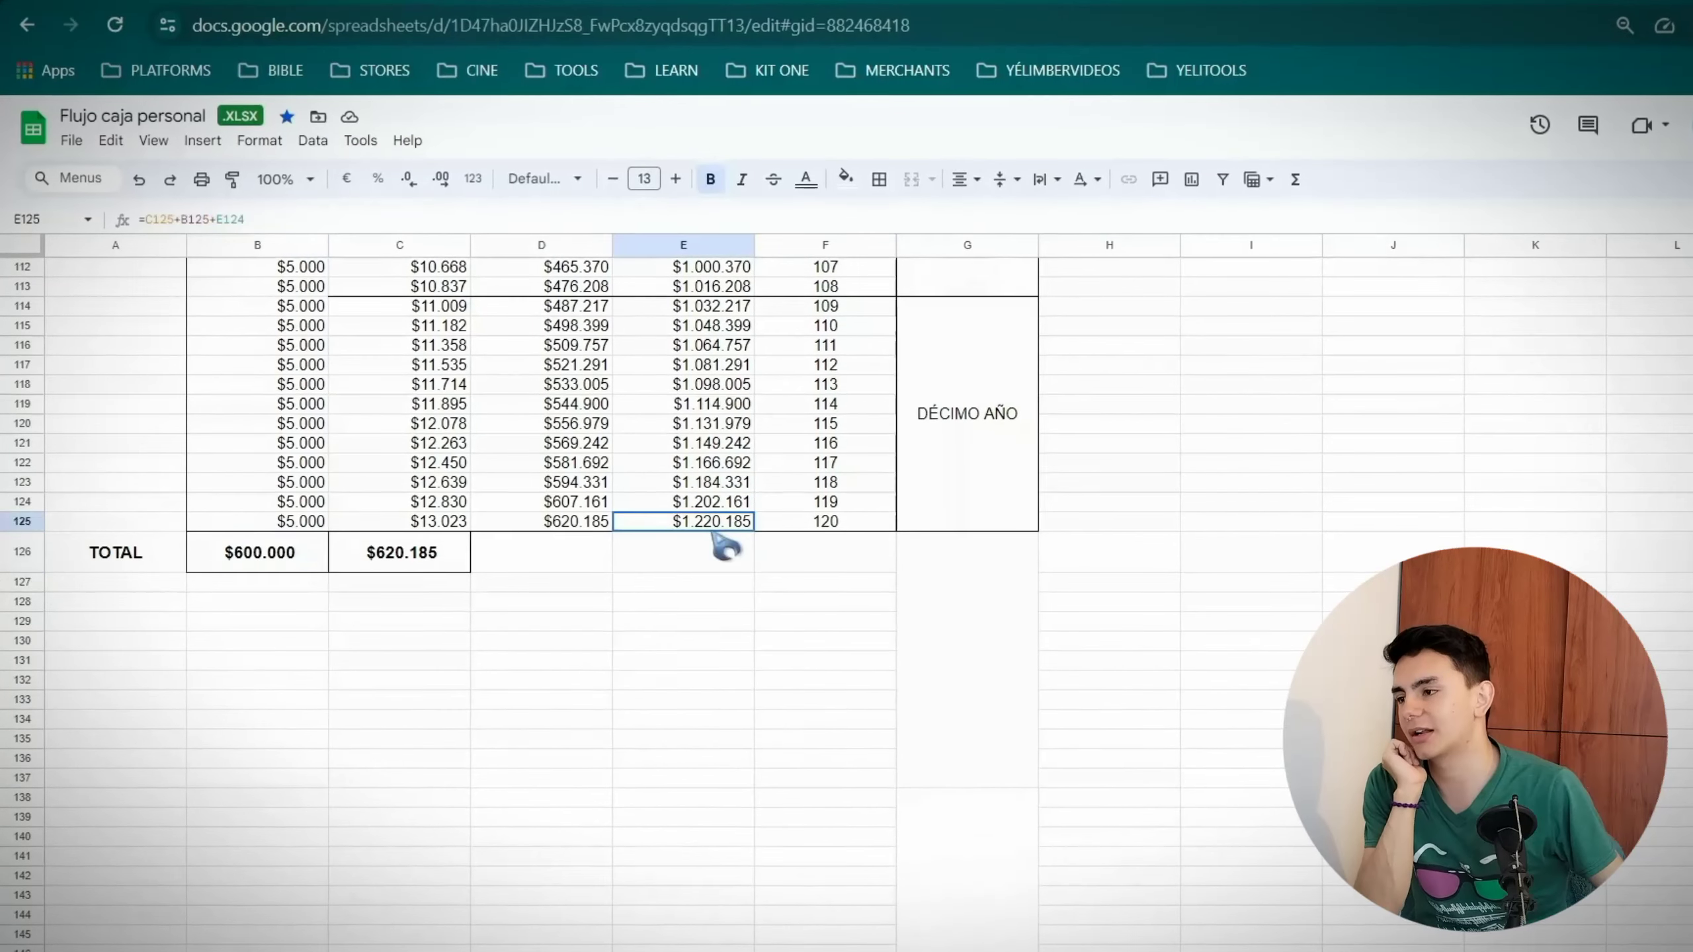
pyautogui.click(841, 178)
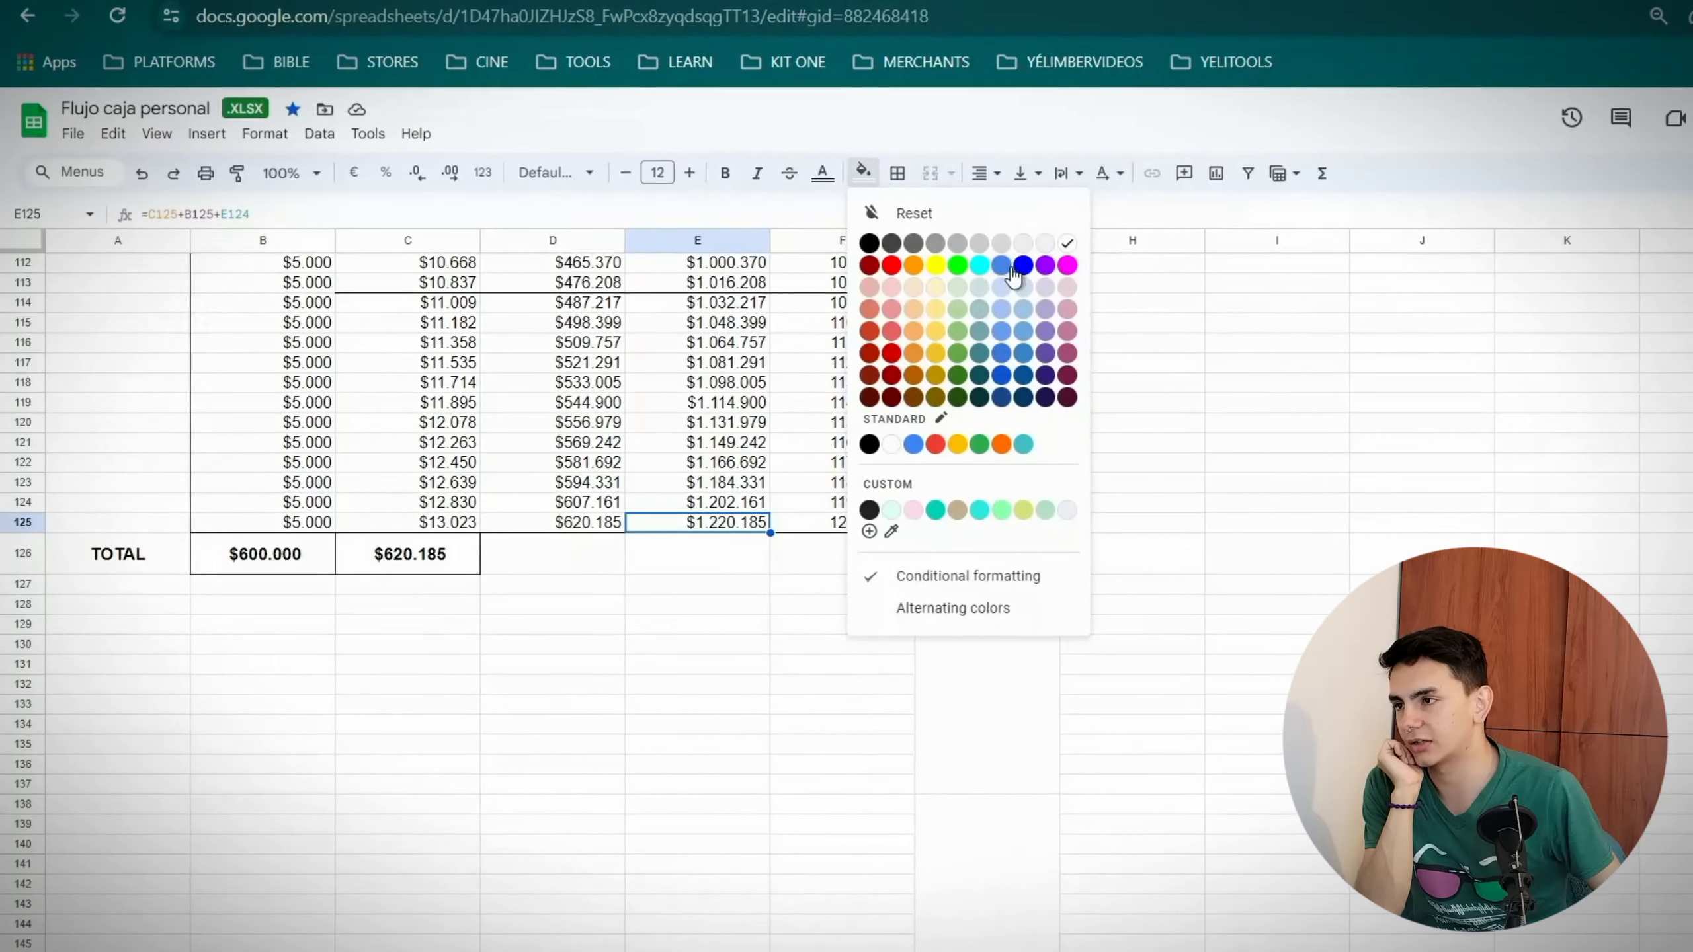
pyautogui.click(995, 352)
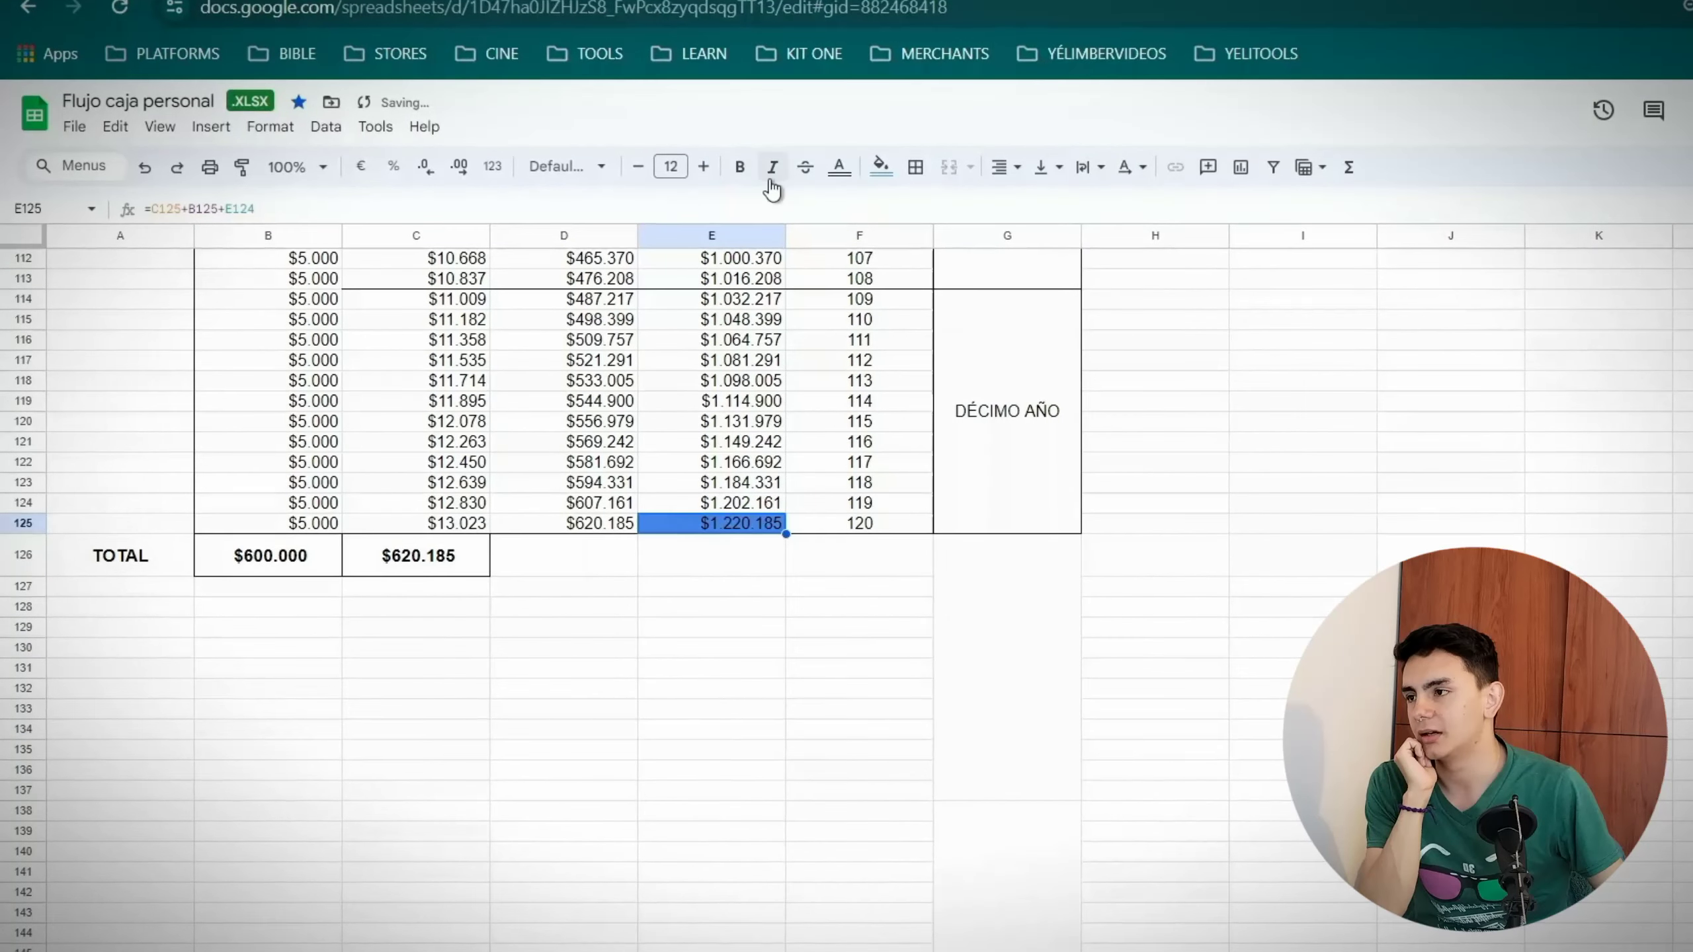
pyautogui.click(876, 167)
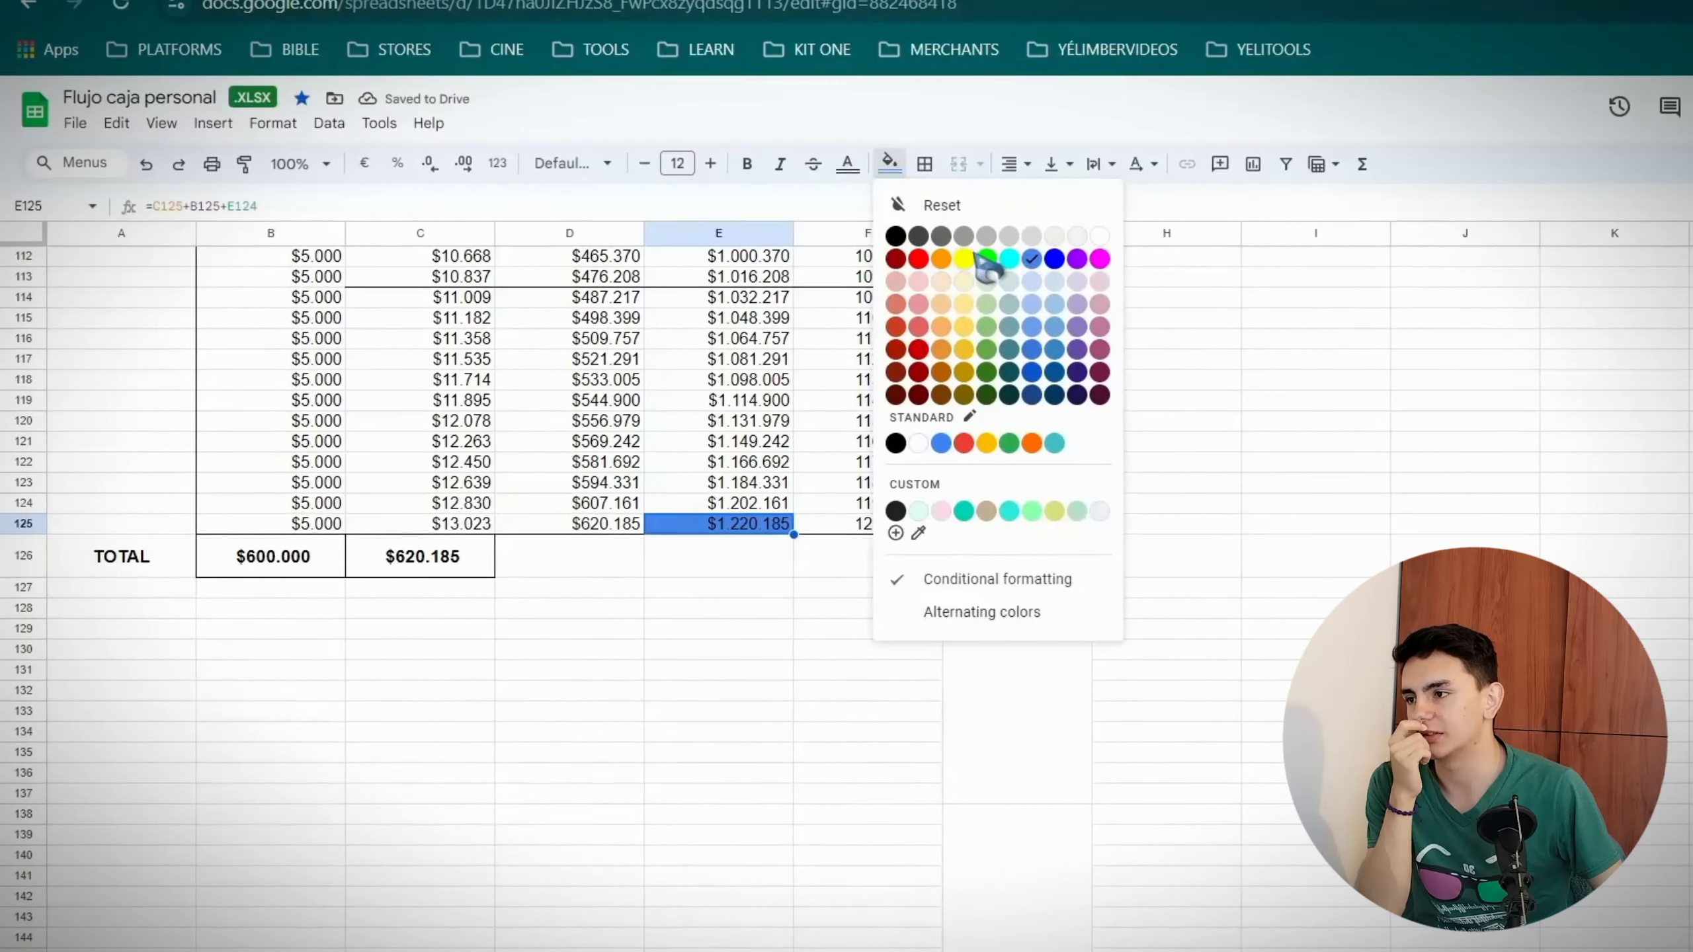
pyautogui.click(1014, 258)
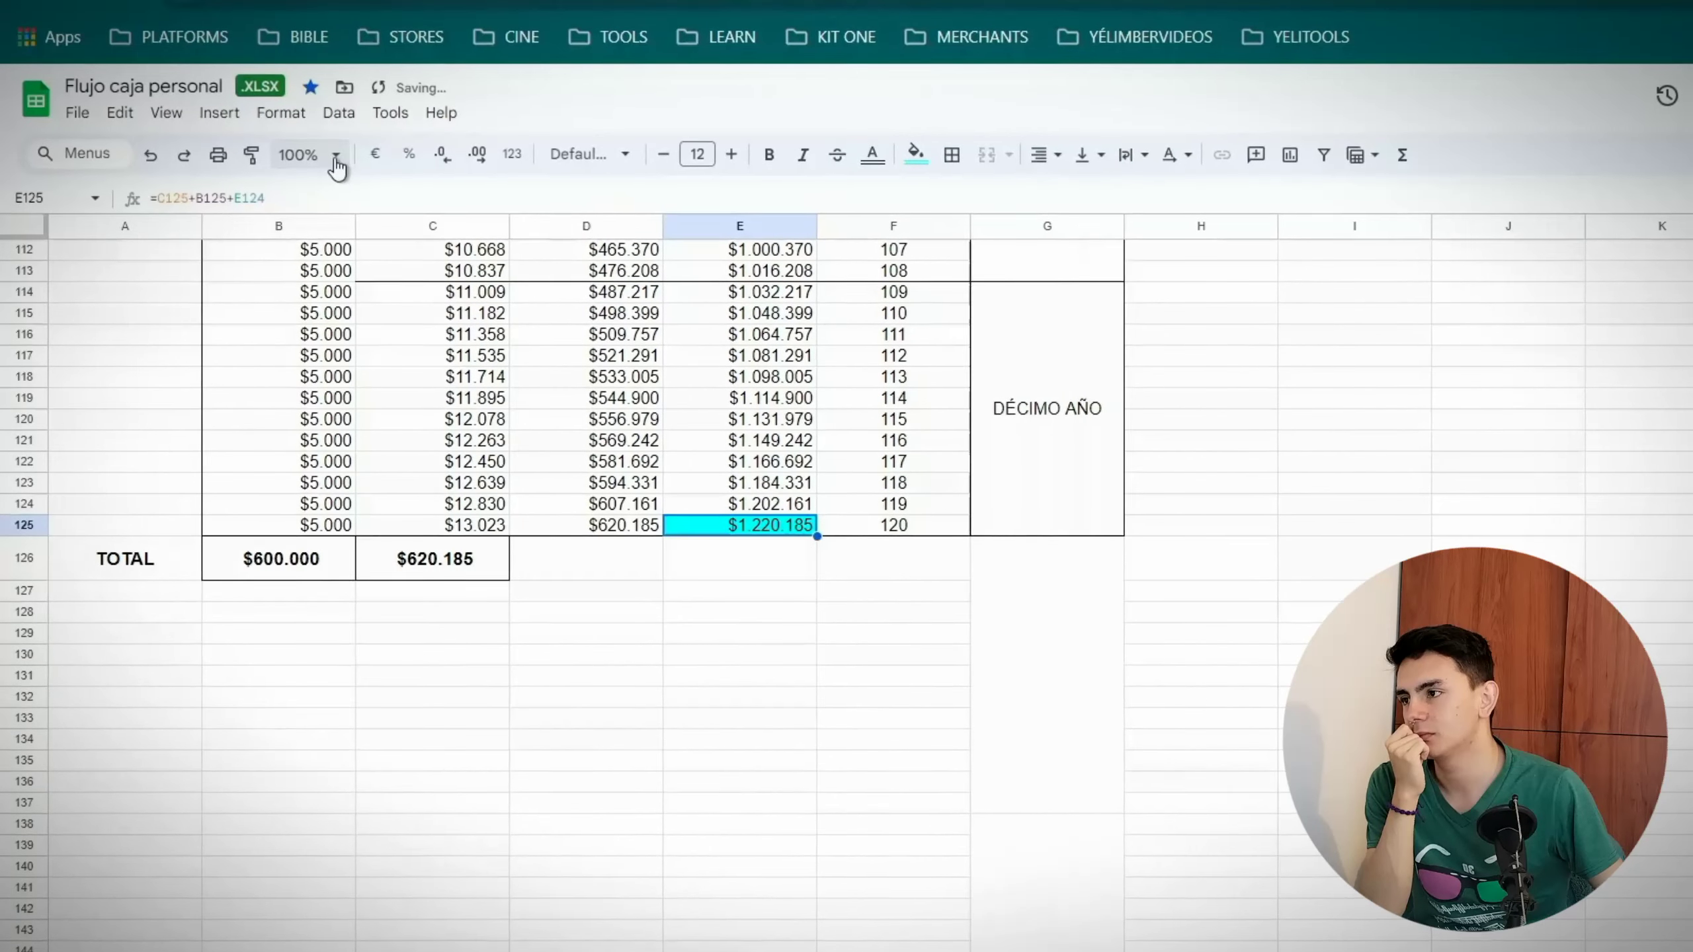
pyautogui.click(765, 156)
# Step: Fill the total savings cell B126 with light magenta and compare the interest total with the final accumulated amount
pyautogui.click(326, 565)
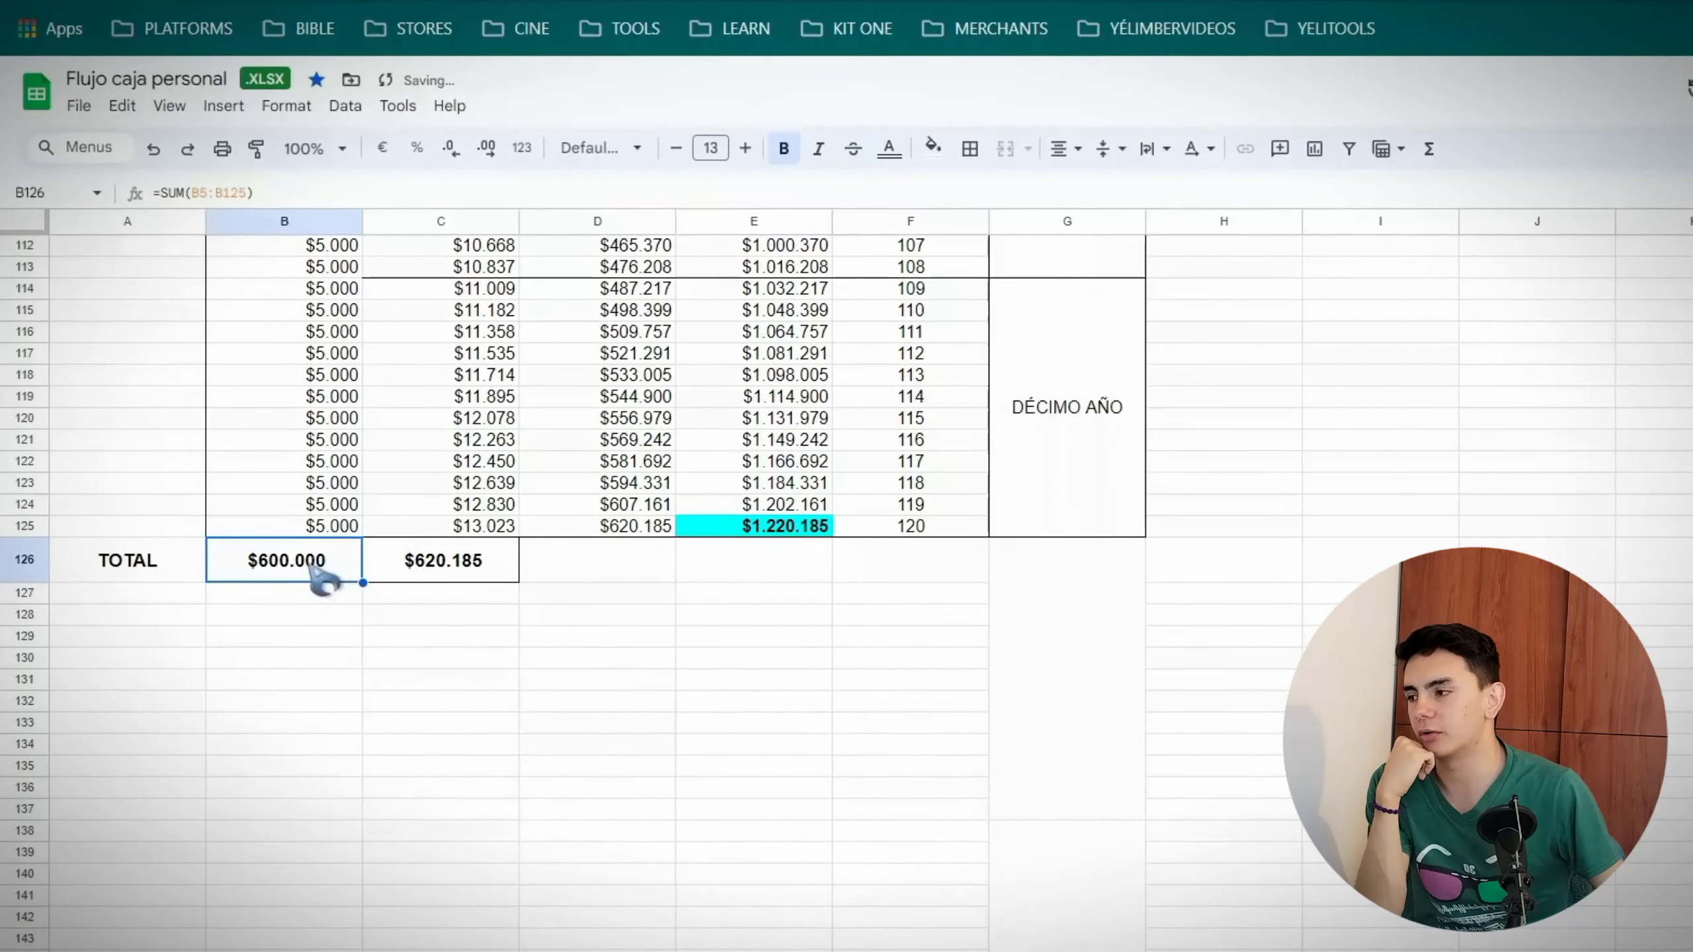
pyautogui.click(928, 150)
pyautogui.click(1170, 269)
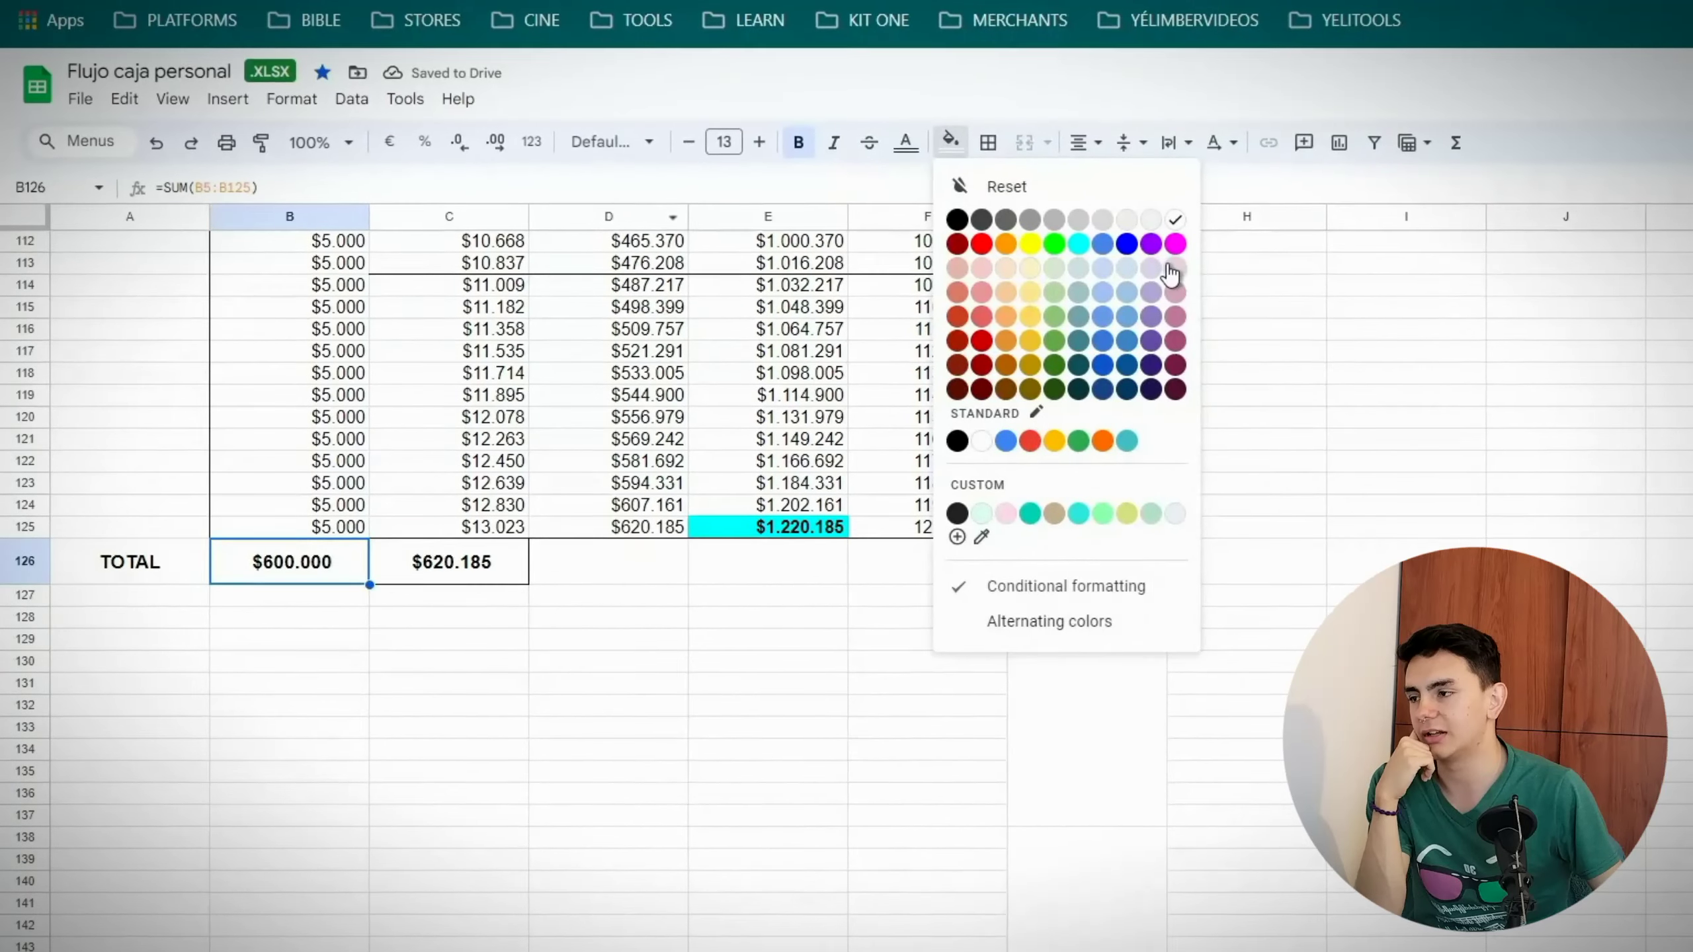
pyautogui.click(793, 617)
pyautogui.click(478, 572)
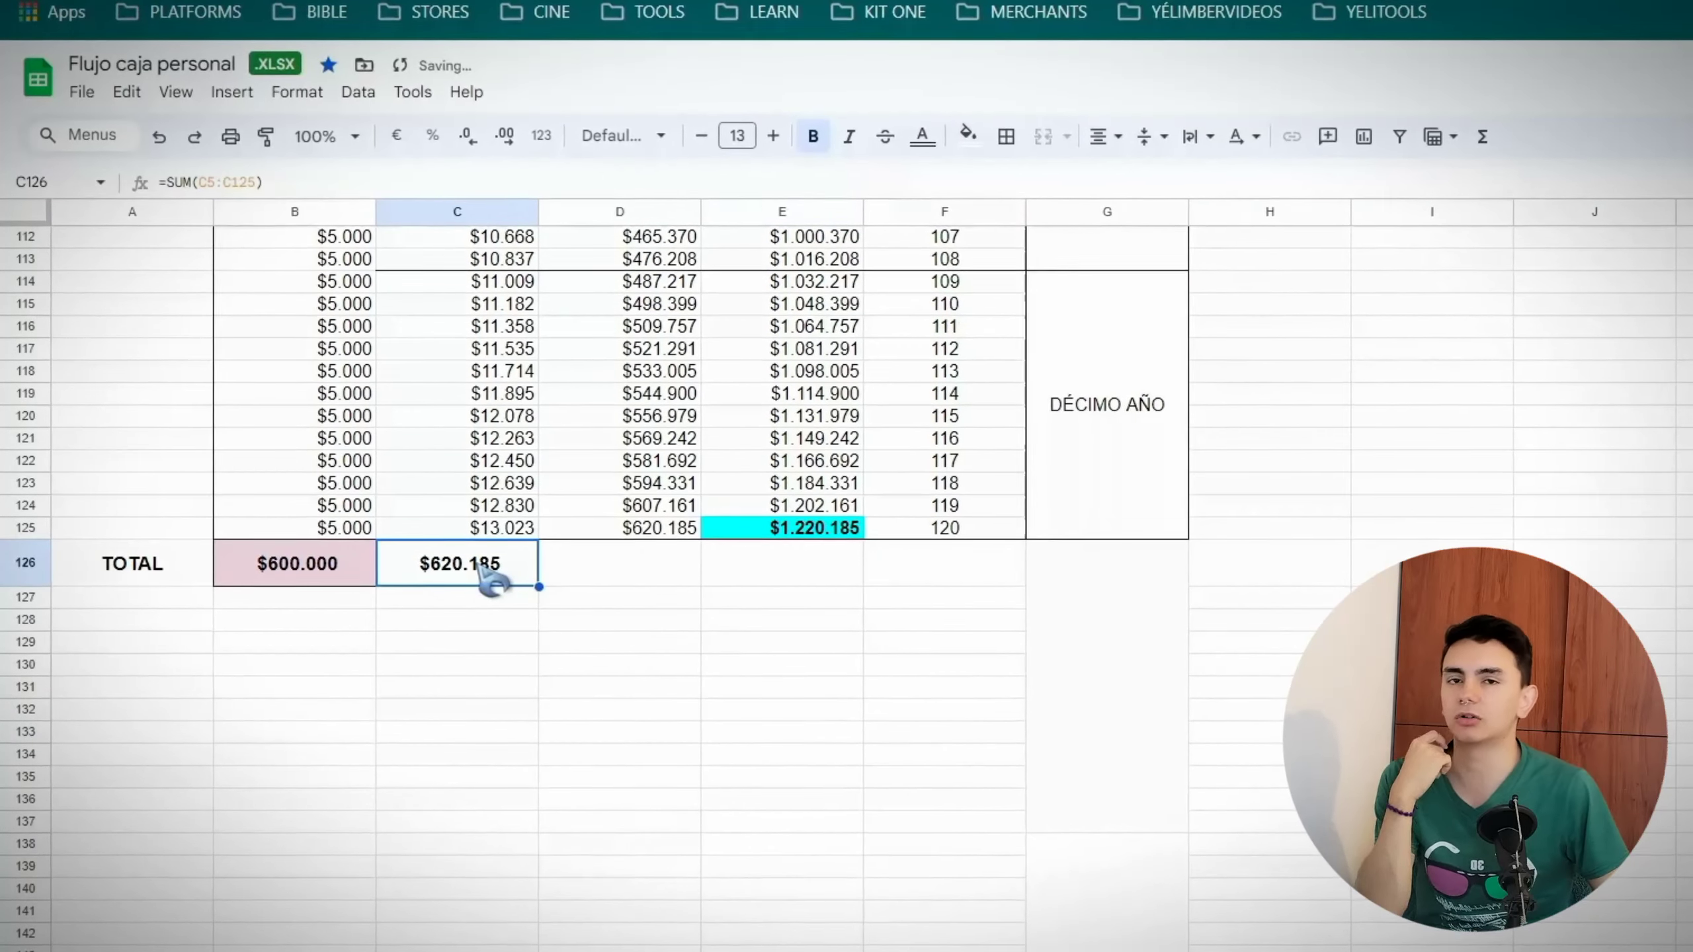
pyautogui.click(839, 531)
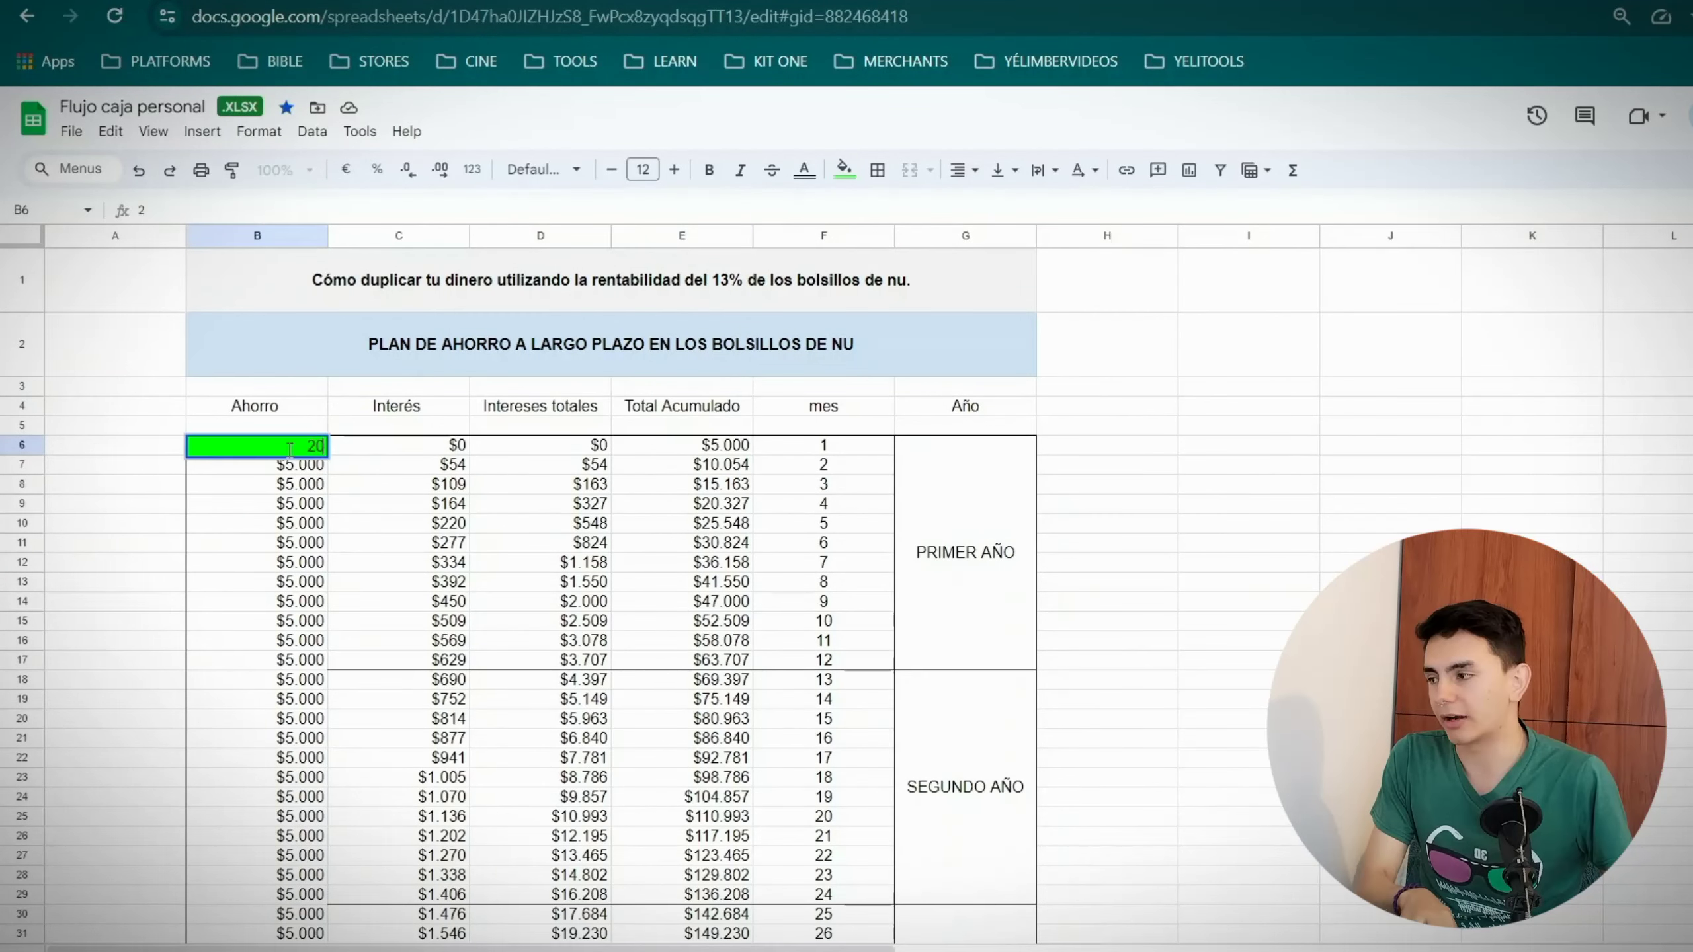
# Step: Set the Ahorro amount in B6 to 200000 and review the highlighted totals at the end of year ten
pyautogui.press('Return')
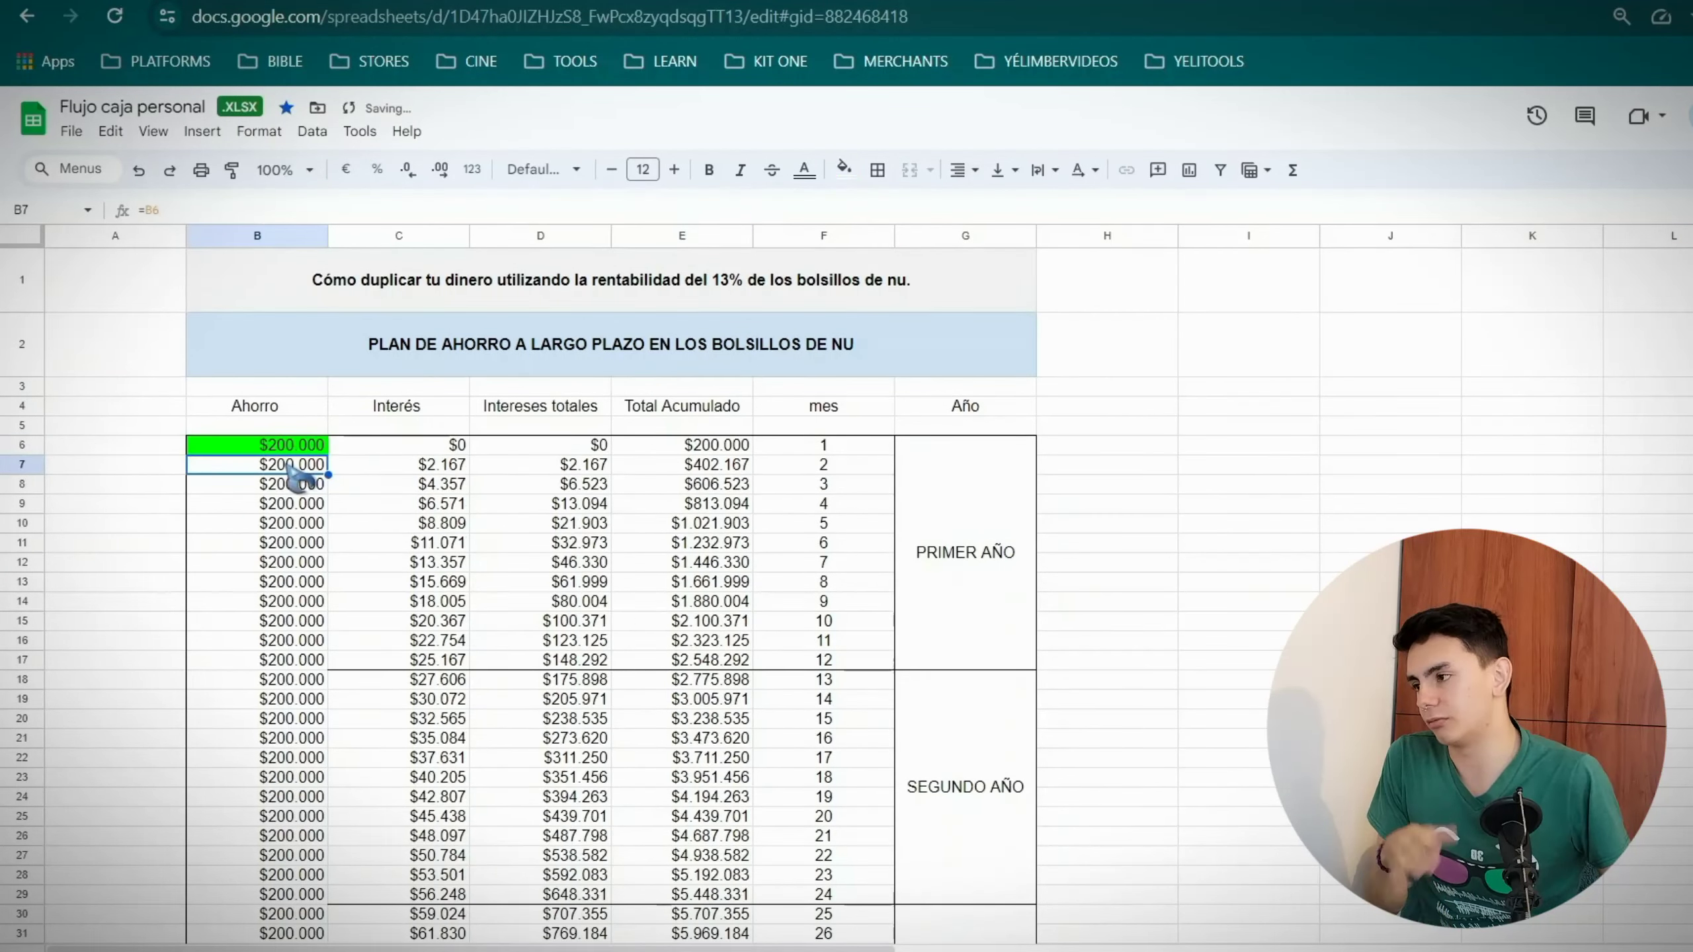
pyautogui.scroll(-15, 300, 506)
pyautogui.scroll(-10, 440, 693)
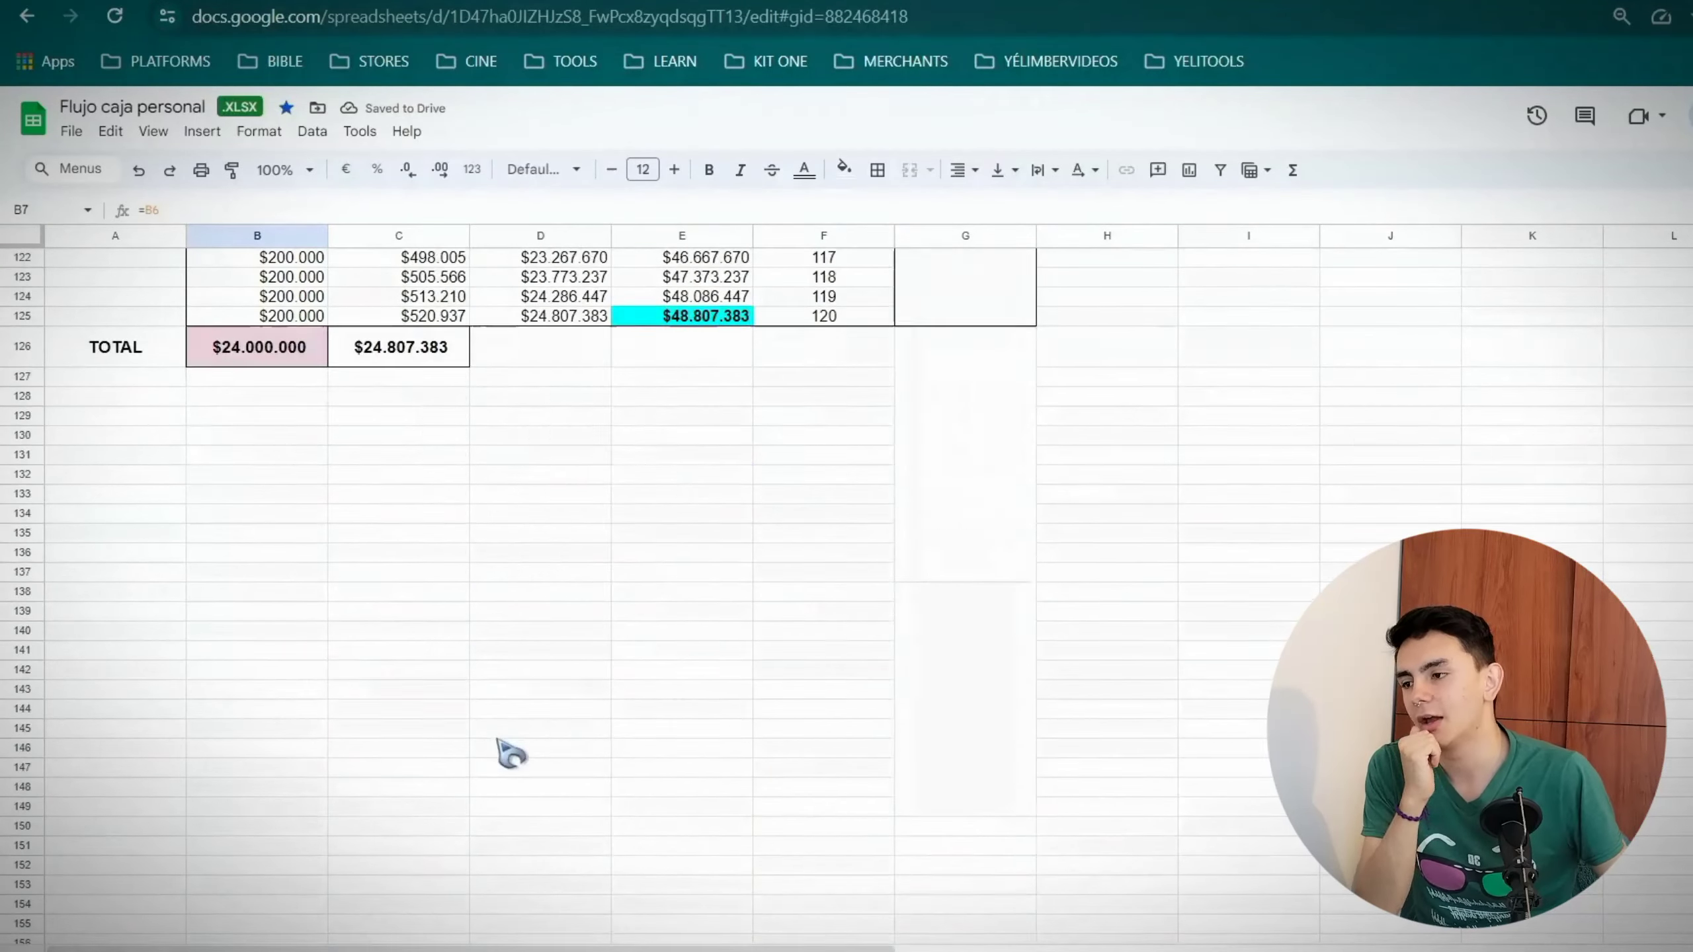
pyautogui.scroll(3, 506, 752)
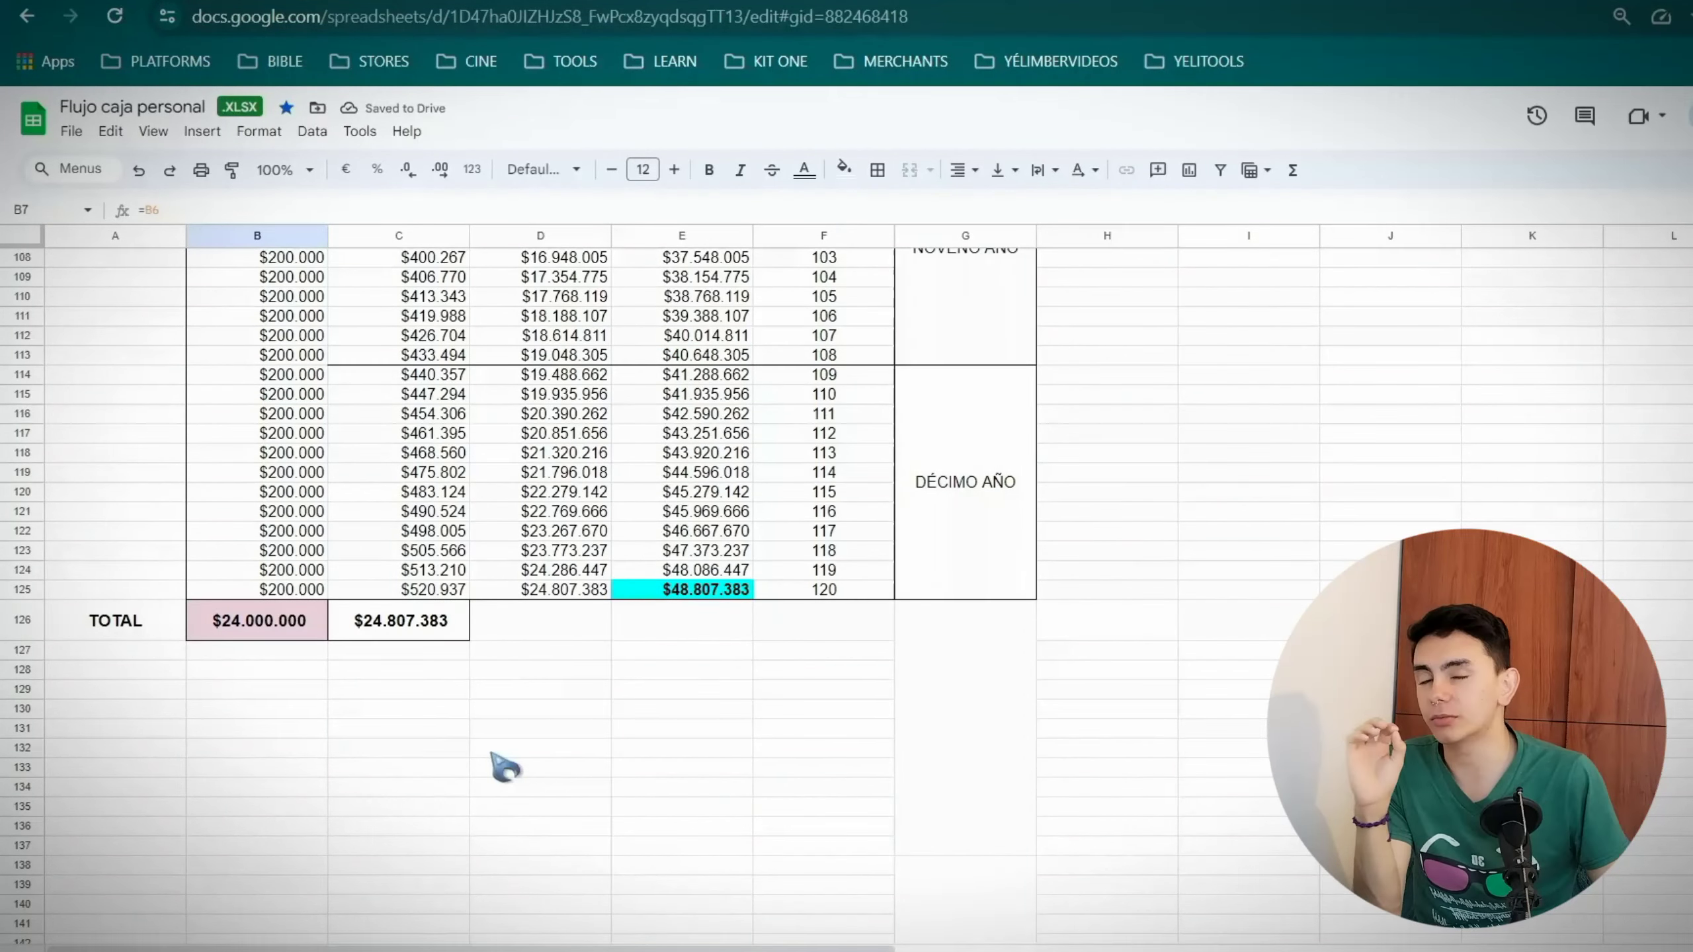